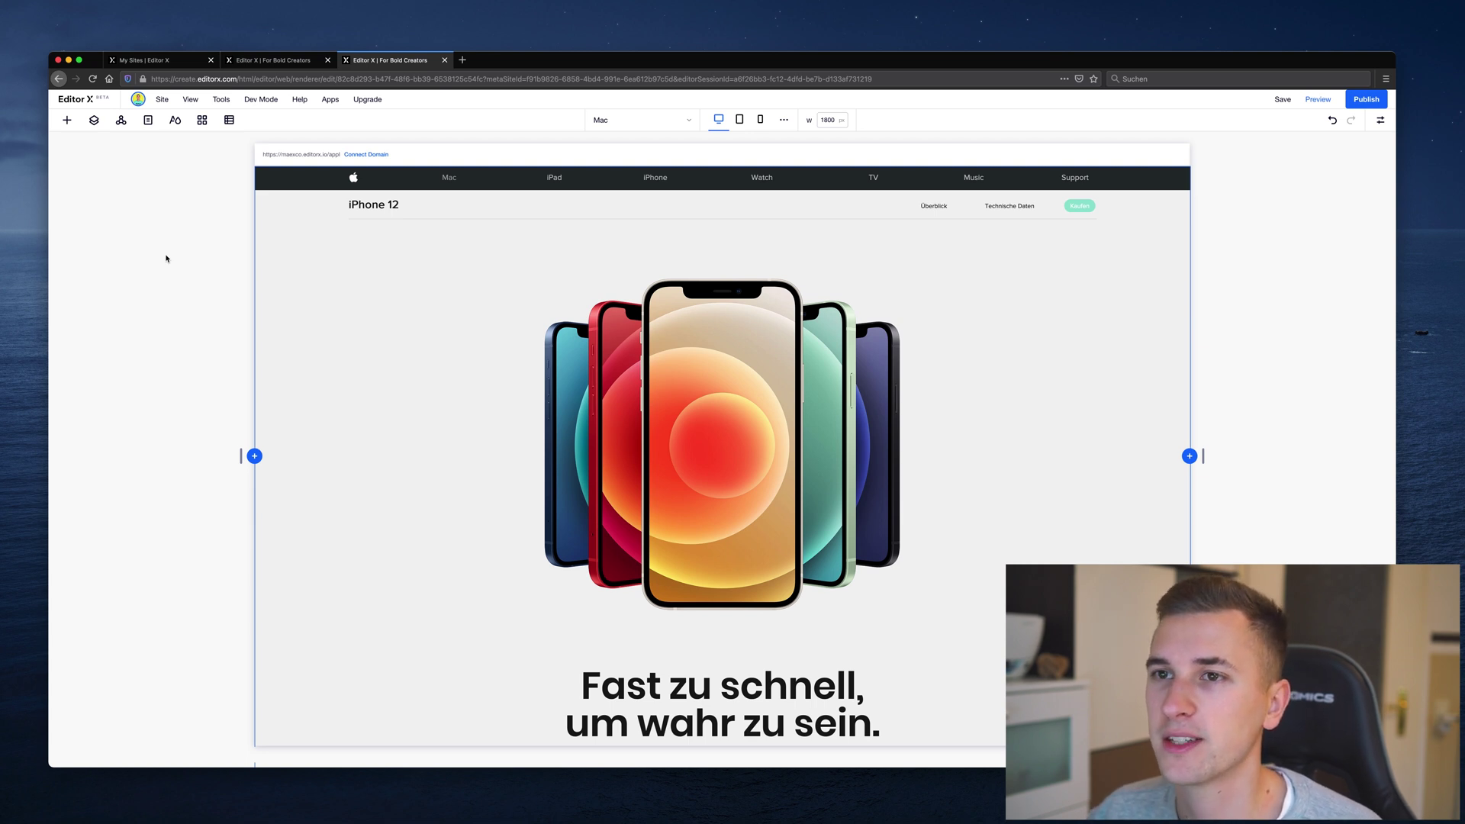
# Step: Open the Apps menu to reach the Add New App option
pyautogui.click(325, 100)
# Step: Open the App Market and browse the 13 Wix Business Solutions apps
pyautogui.click(357, 127)
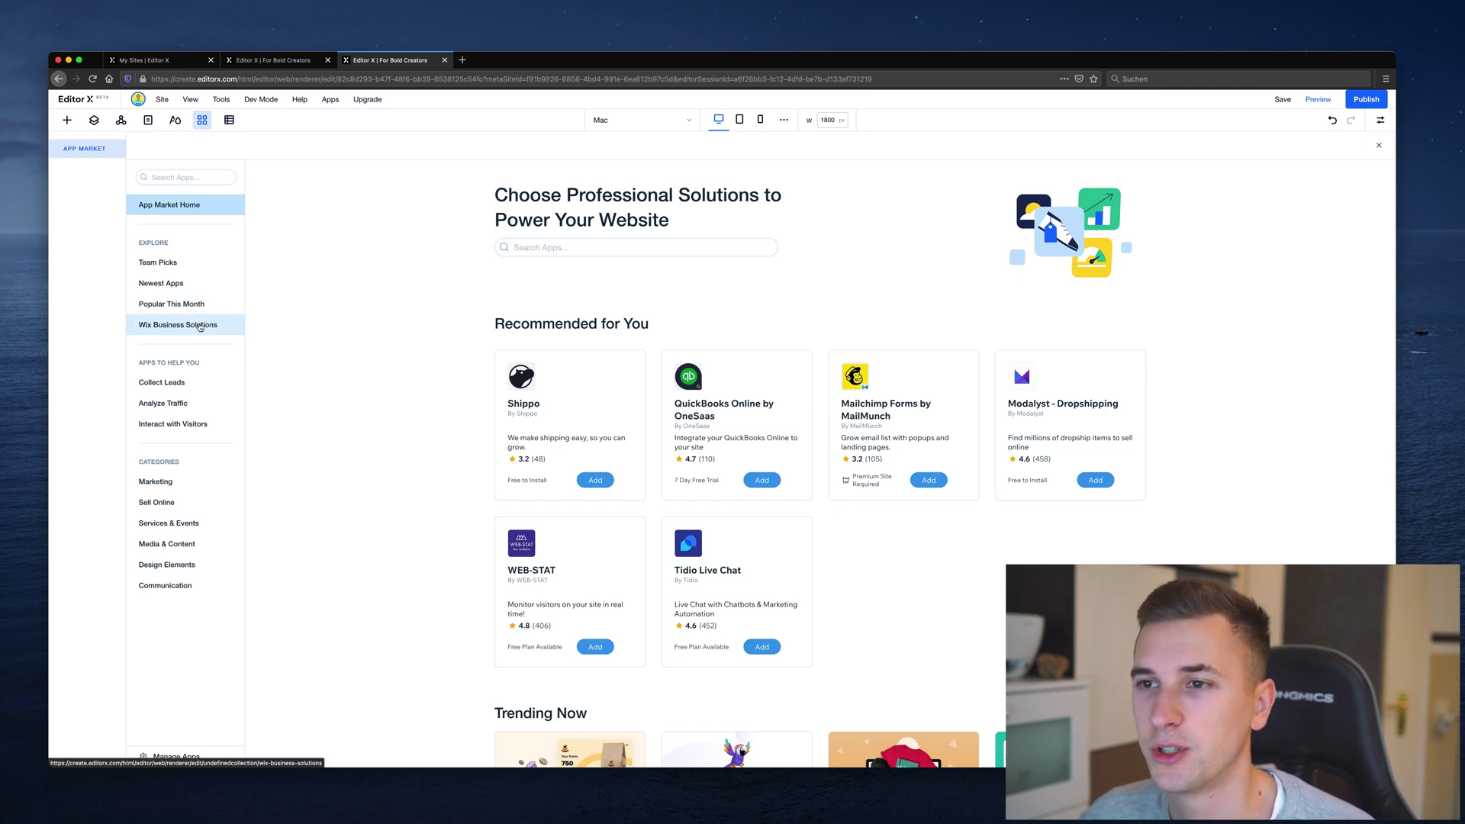
pyautogui.click(200, 326)
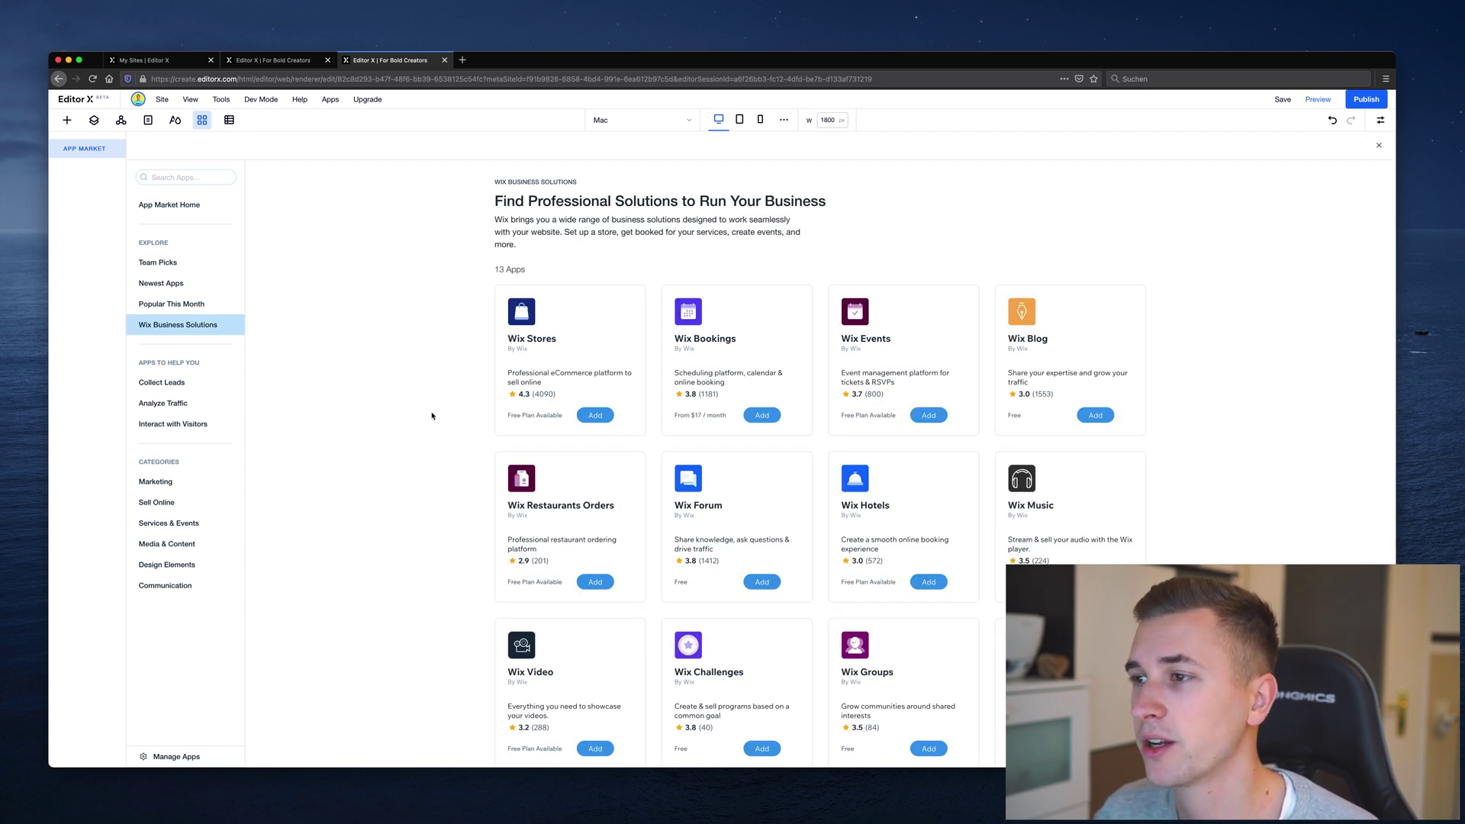
pyautogui.scroll(-3, 430, 412)
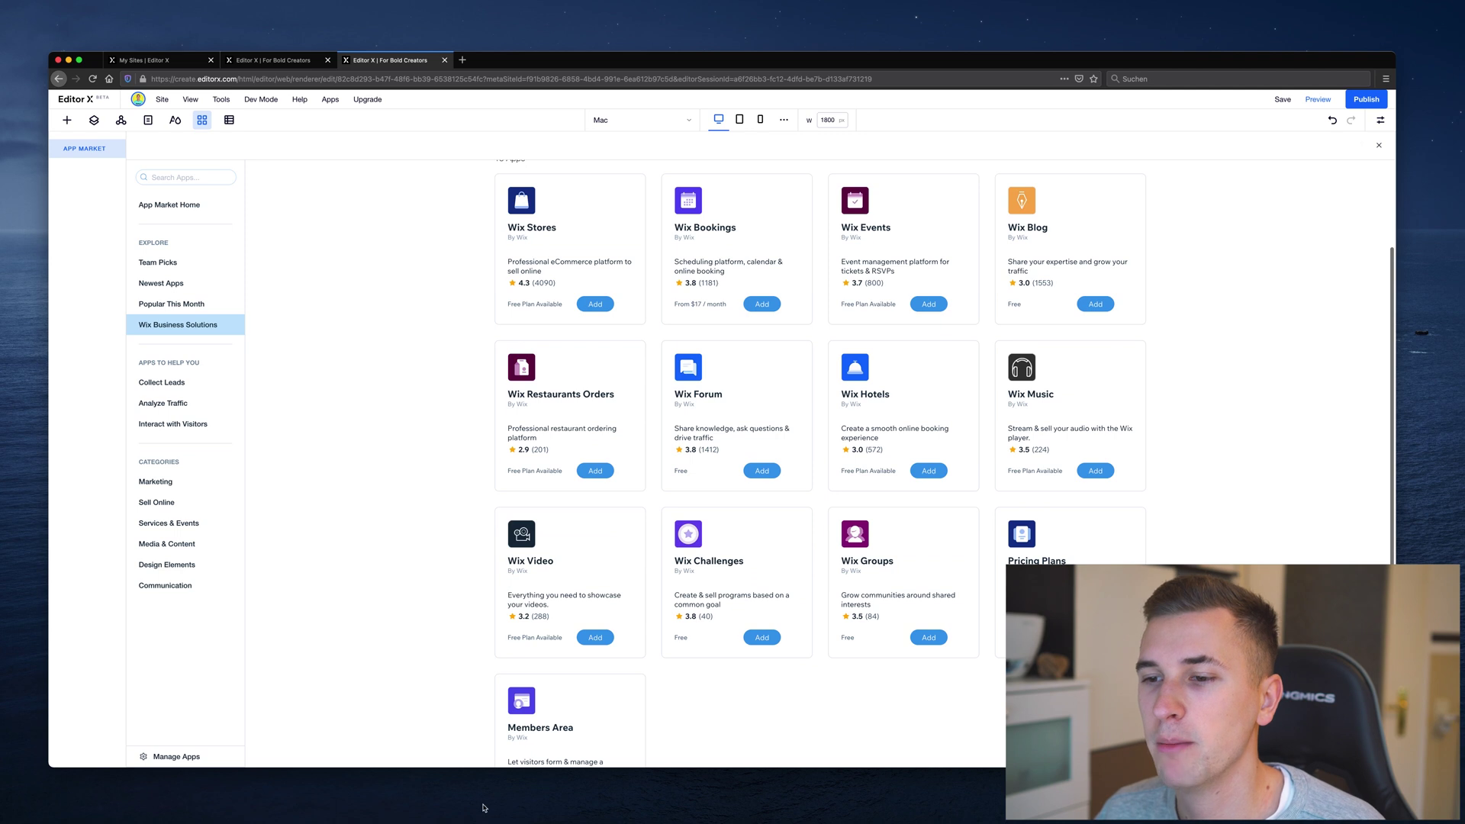
pyautogui.scroll(-2, 451, 693)
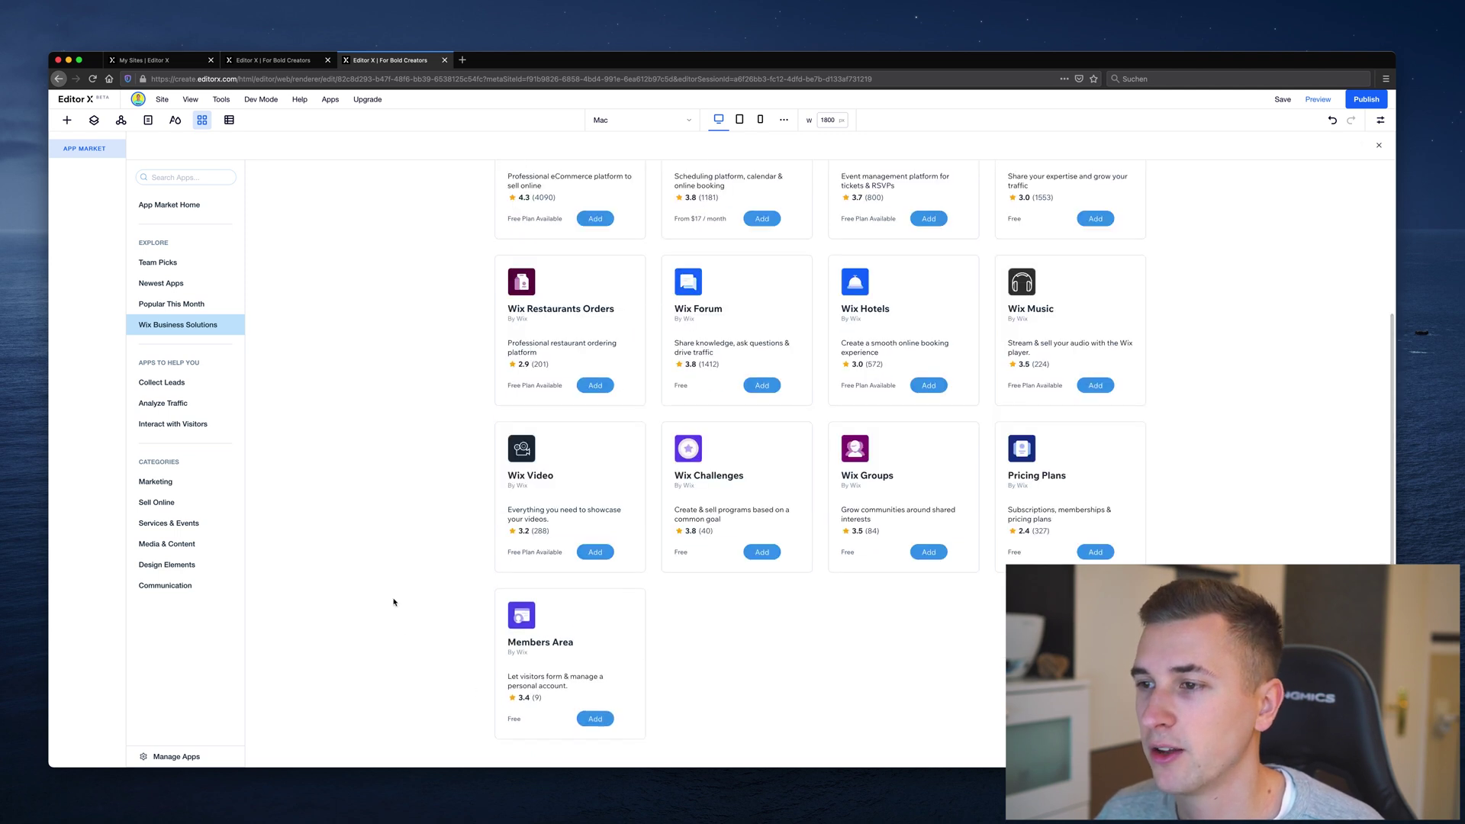
pyautogui.scroll(5, 394, 602)
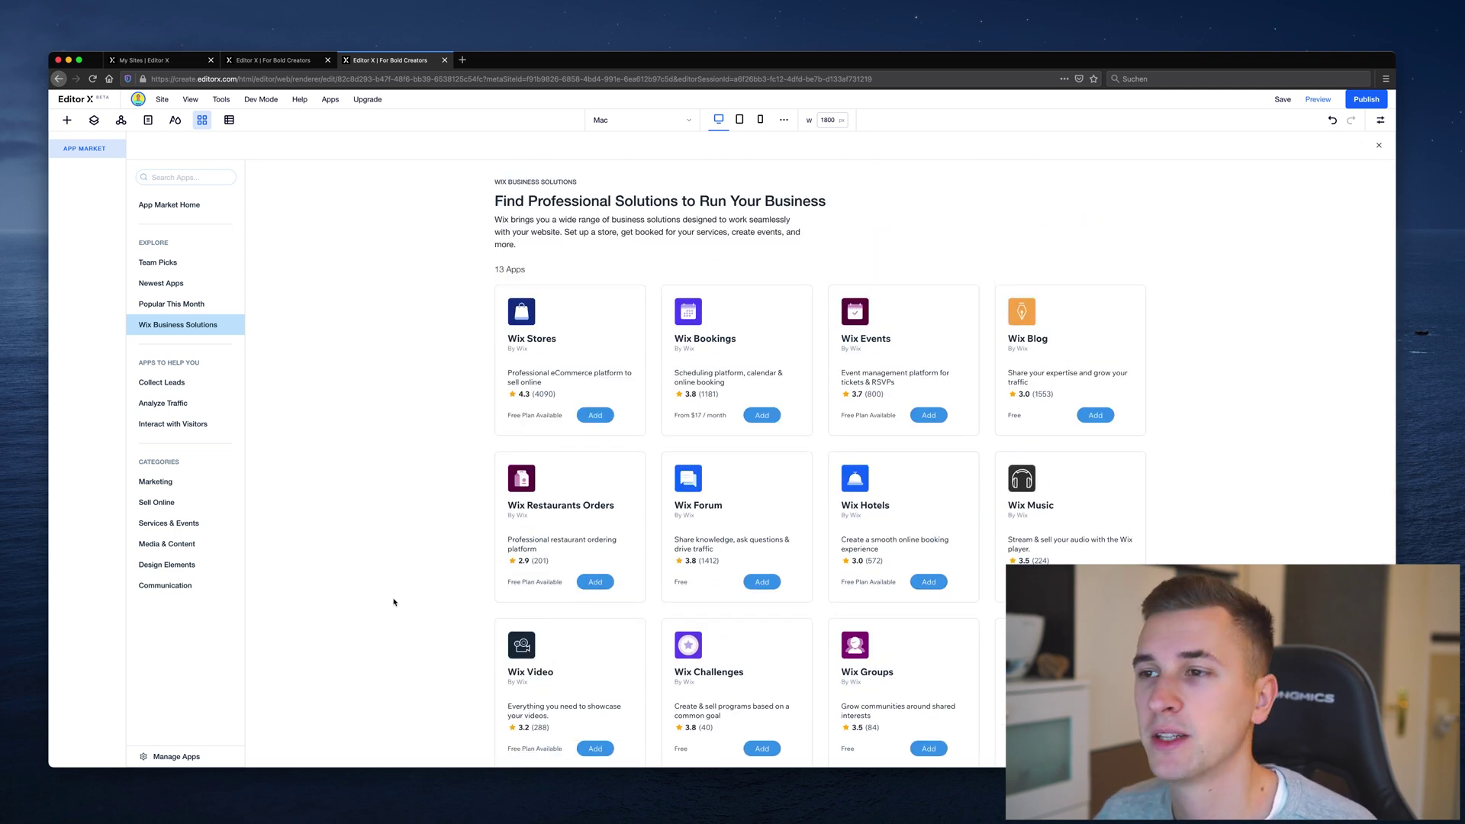
# Step: Browse the Marketing, Media & Content, Design Elements and Communication app categories
pyautogui.click(210, 490)
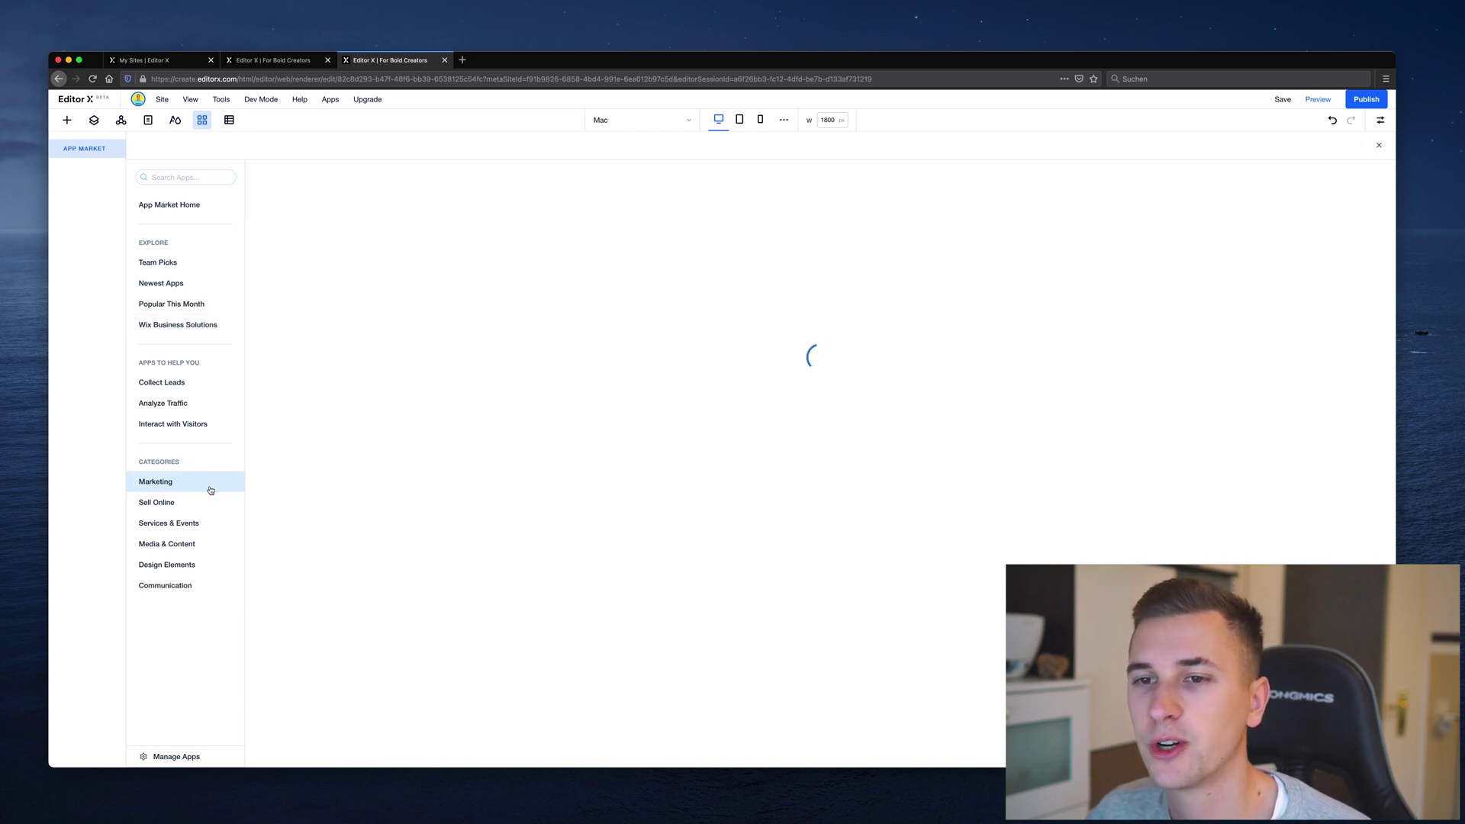
pyautogui.scroll(-3, 410, 458)
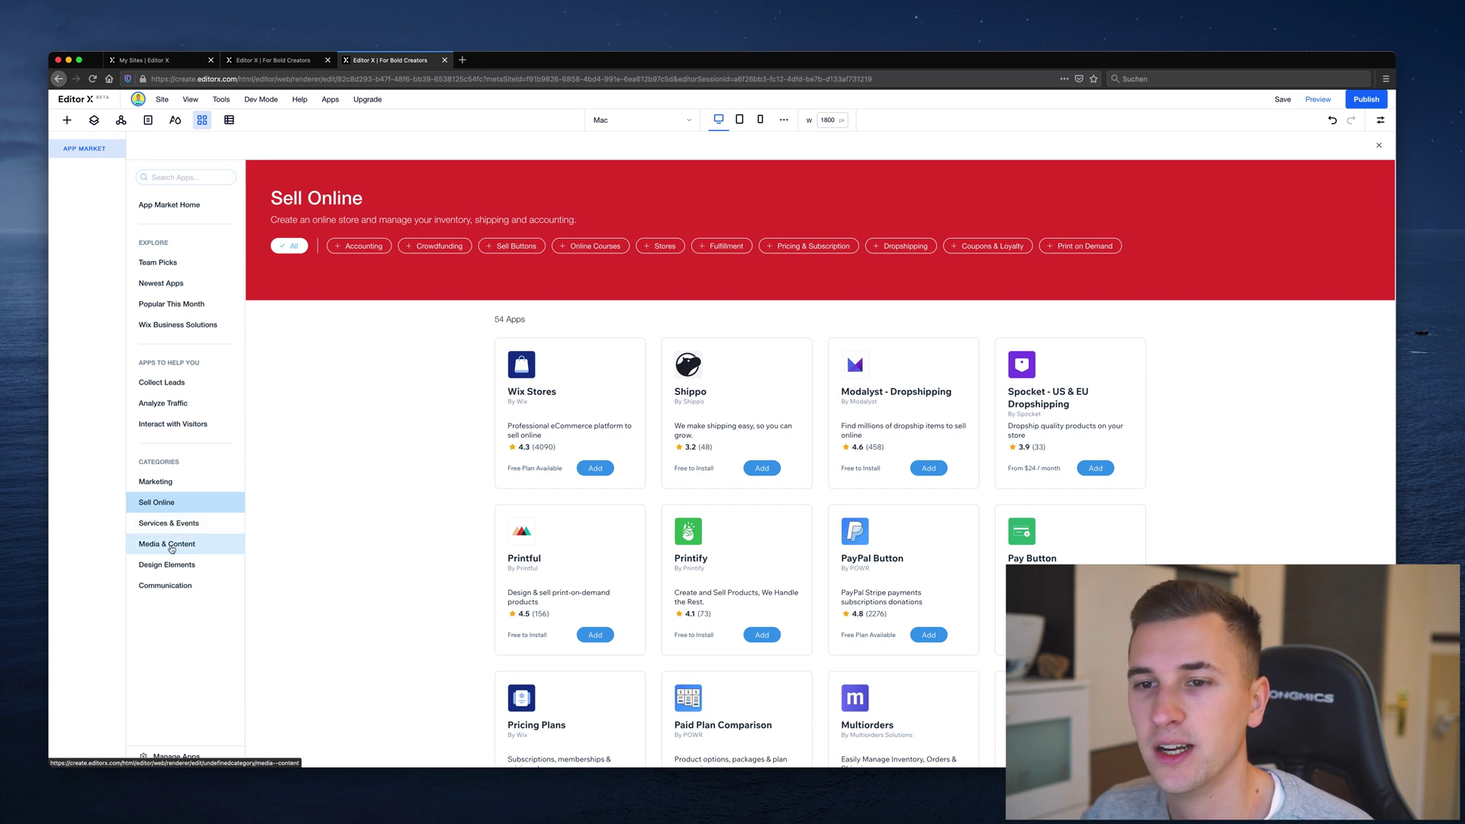
pyautogui.click(172, 549)
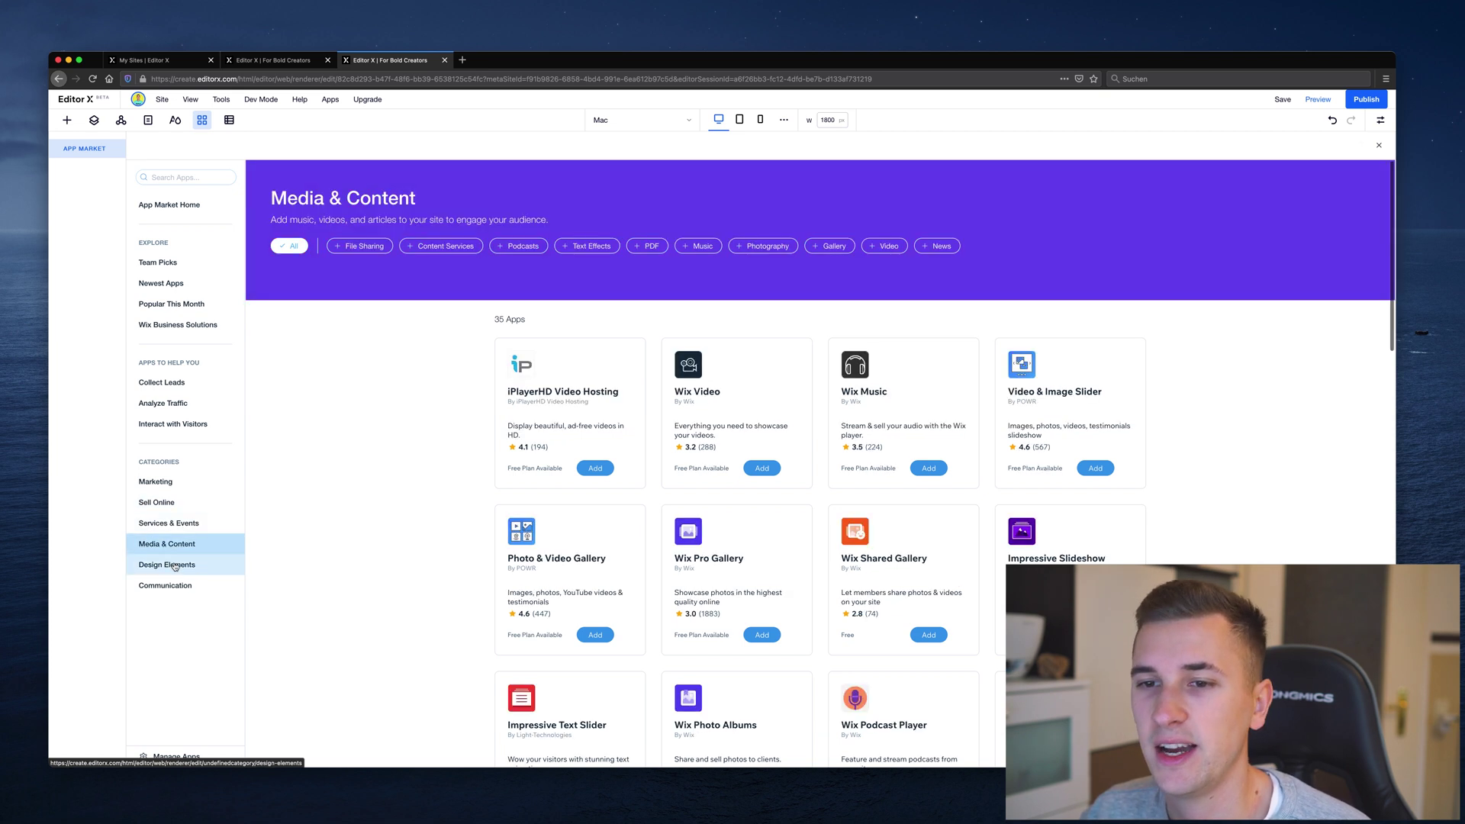
pyautogui.click(173, 566)
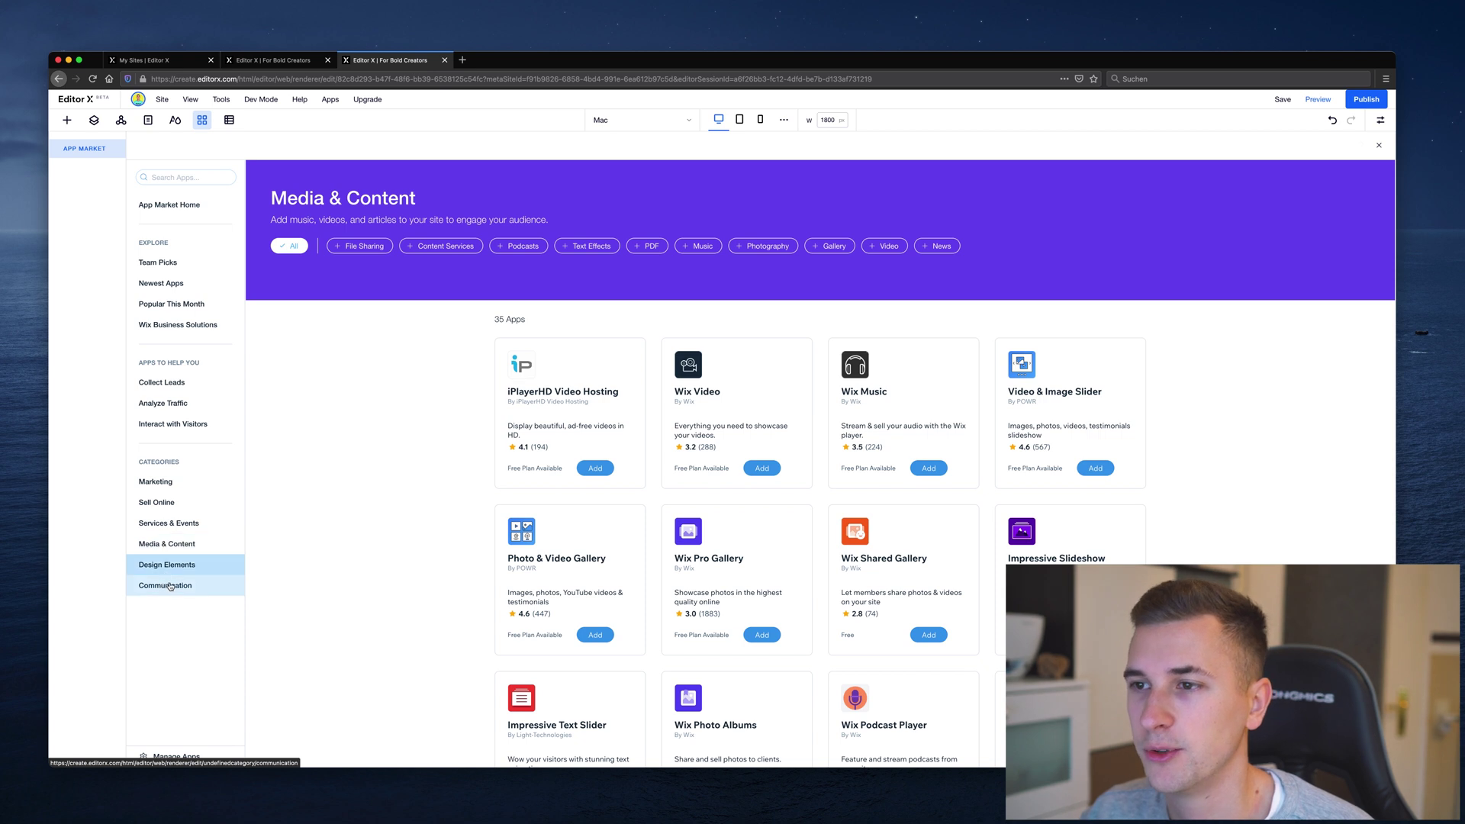
pyautogui.click(169, 585)
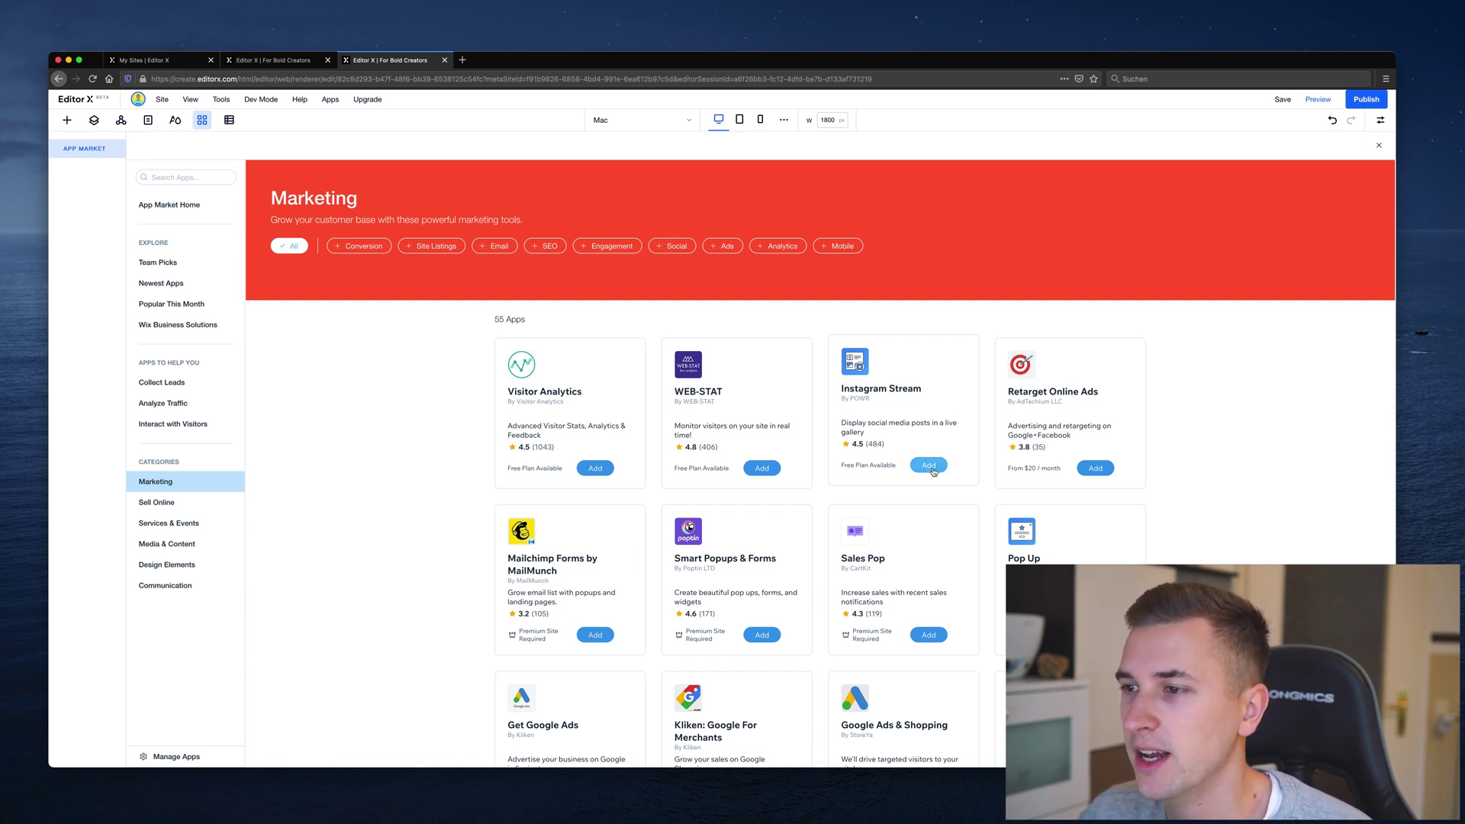
# Step: Review the POWR Instagram Stream app's detail page and add it to the site
pyautogui.click(930, 466)
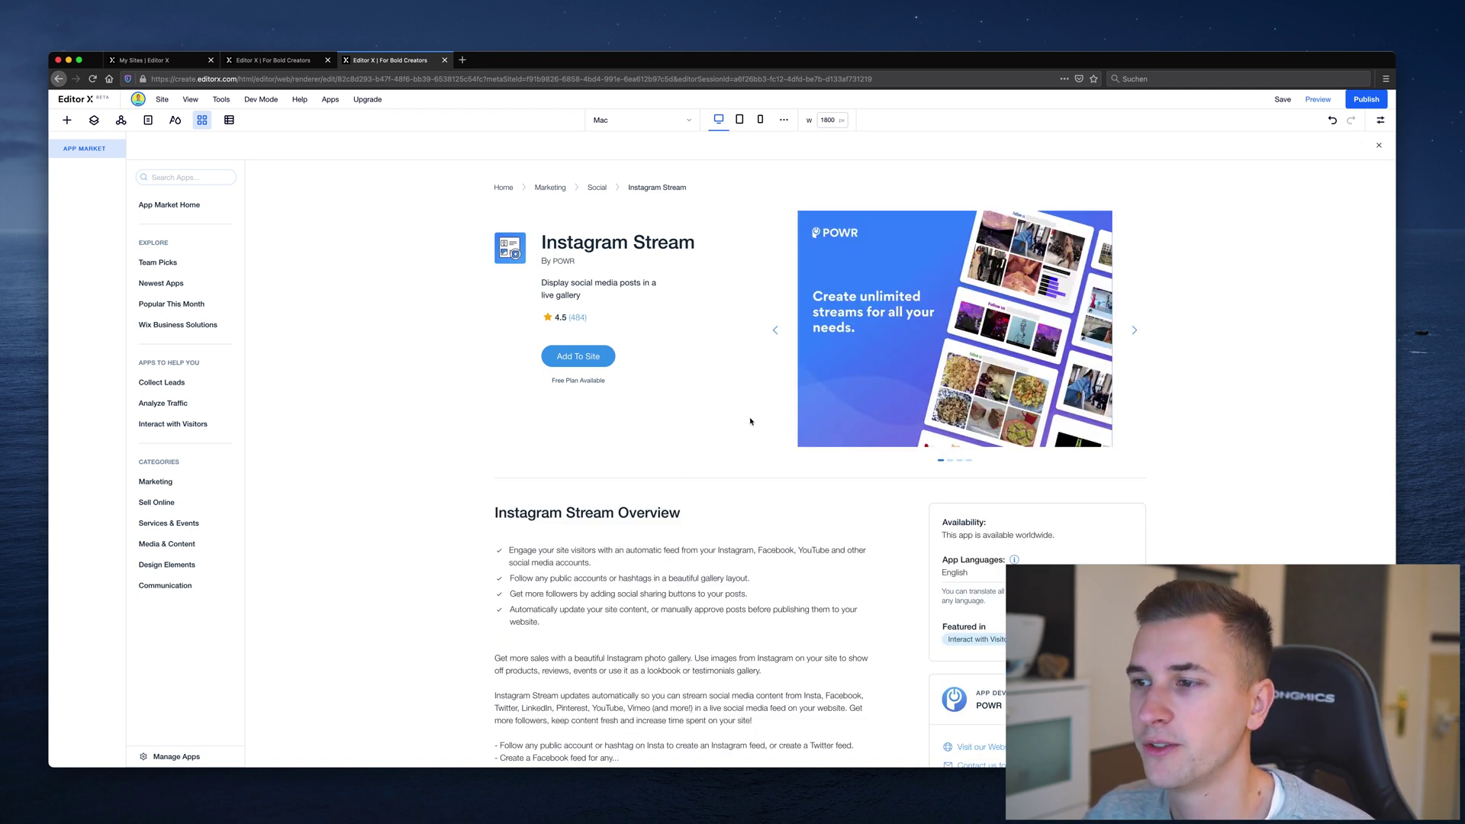
pyautogui.scroll(-3, 745, 546)
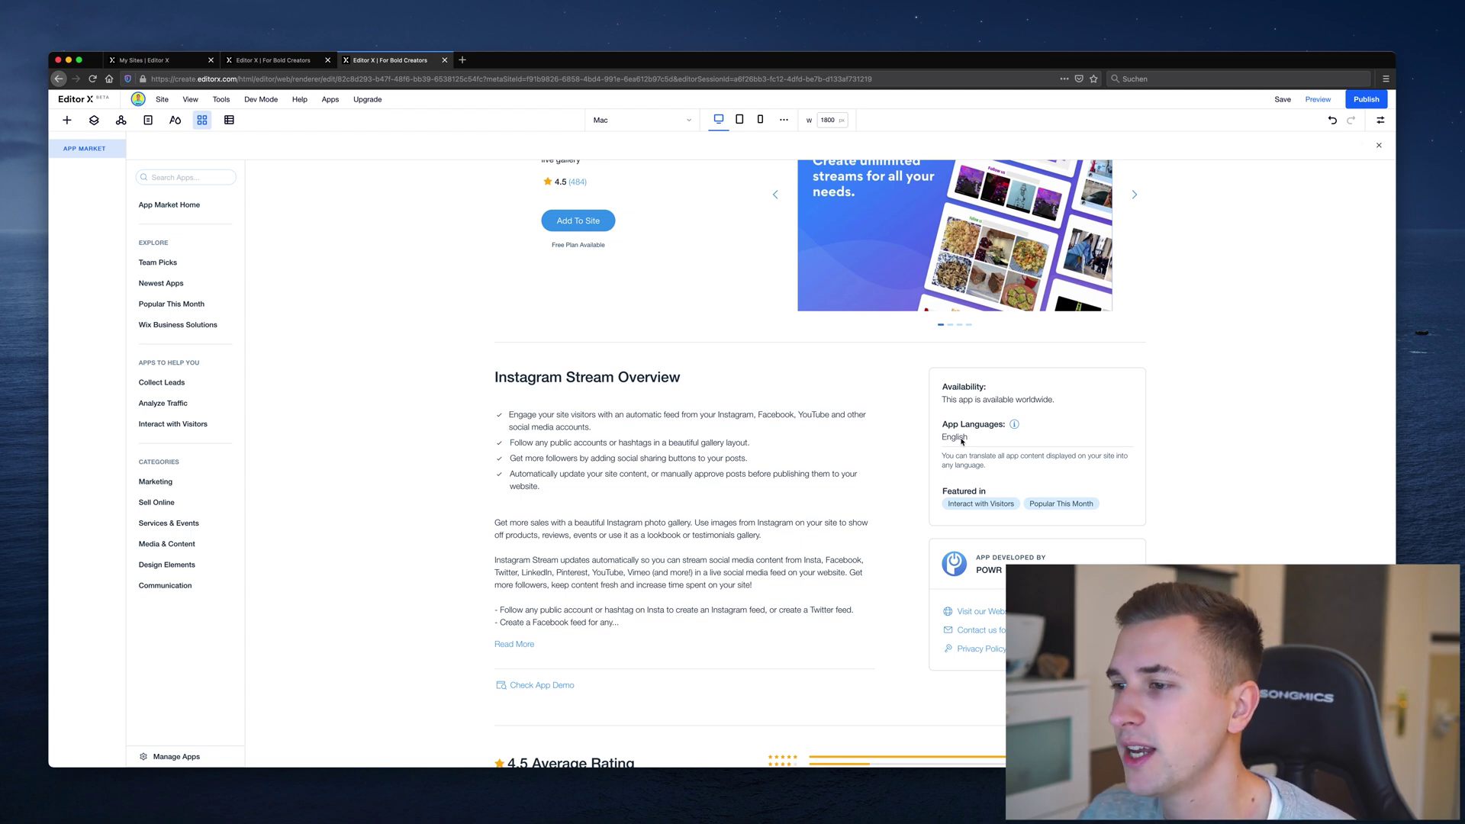
pyautogui.scroll(-3, 962, 441)
pyautogui.scroll(-7, 905, 504)
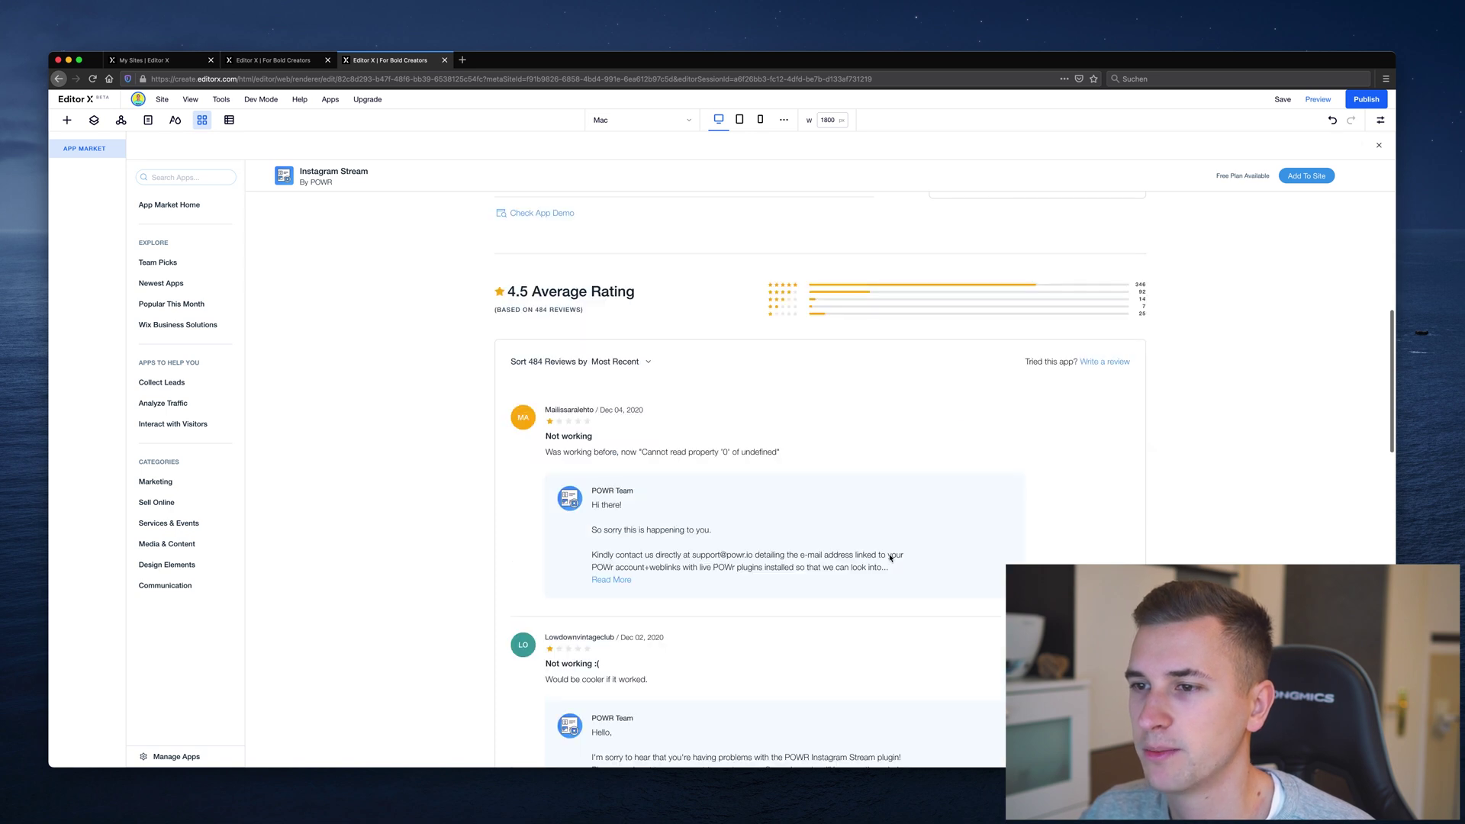
pyautogui.scroll(10, 890, 558)
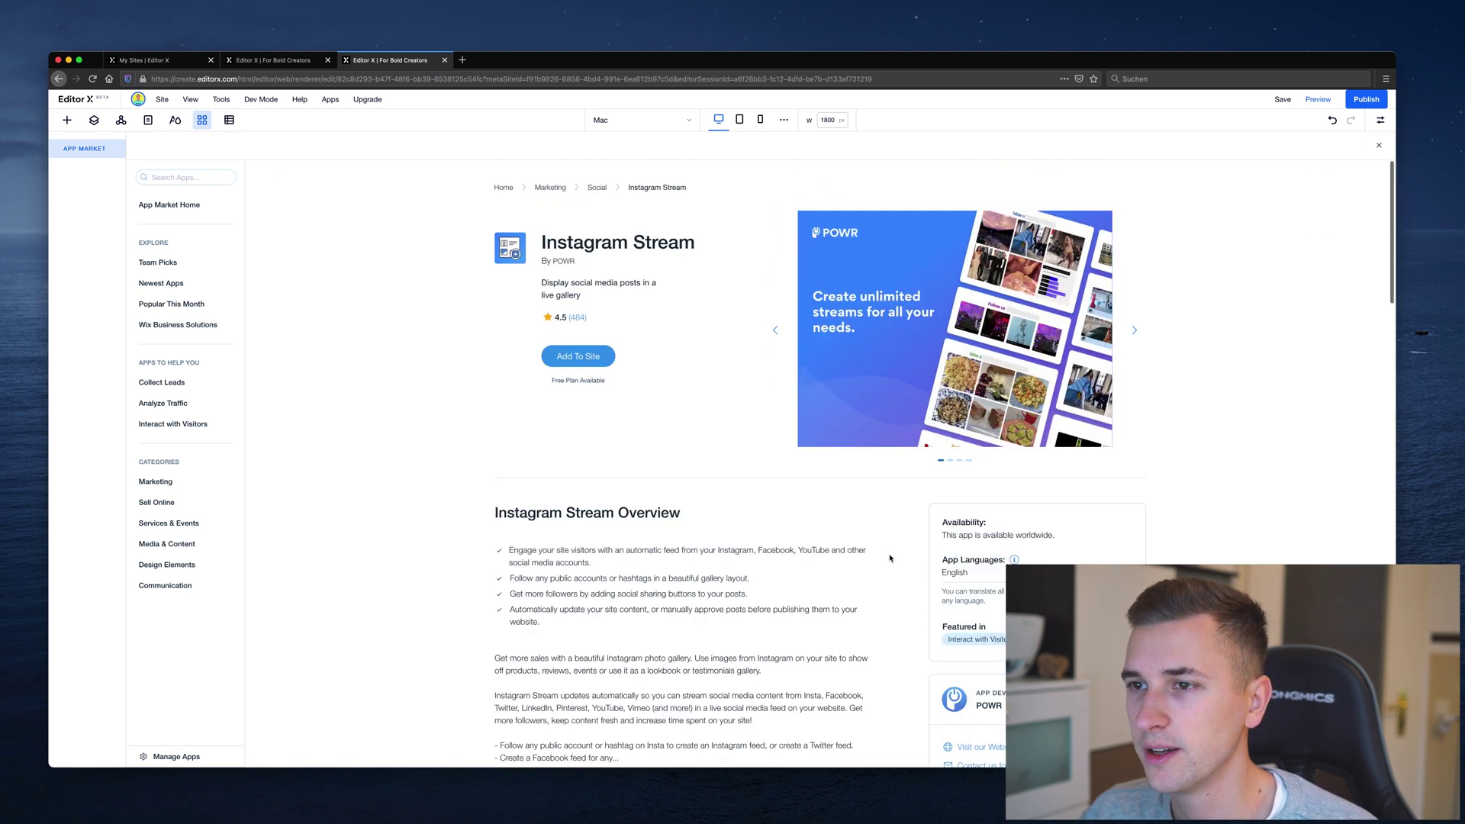
pyautogui.click(578, 357)
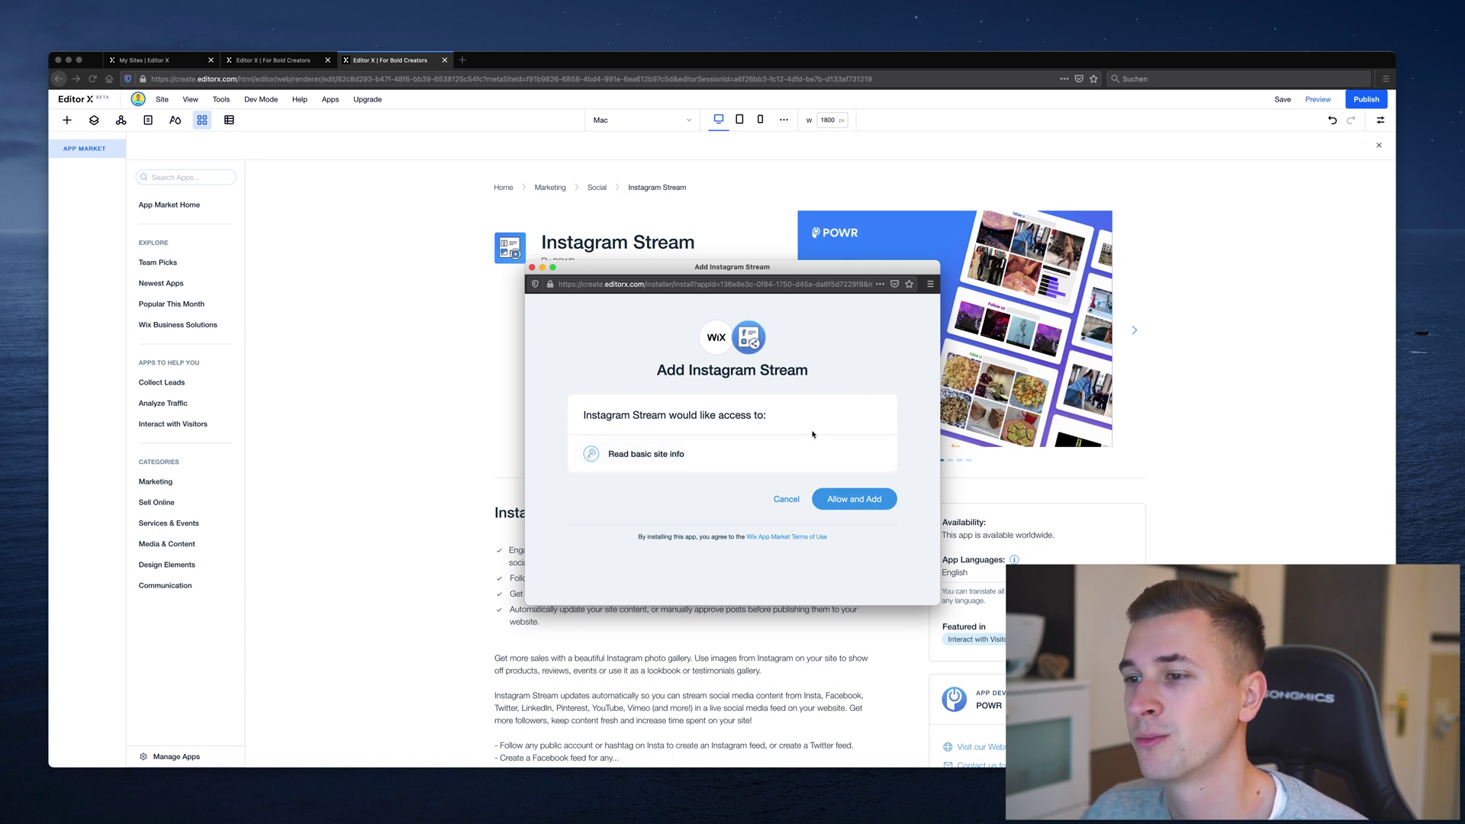
# Step: Approve the Instagram Stream install, stretch the widget to full width, and open its settings
pyautogui.click(839, 496)
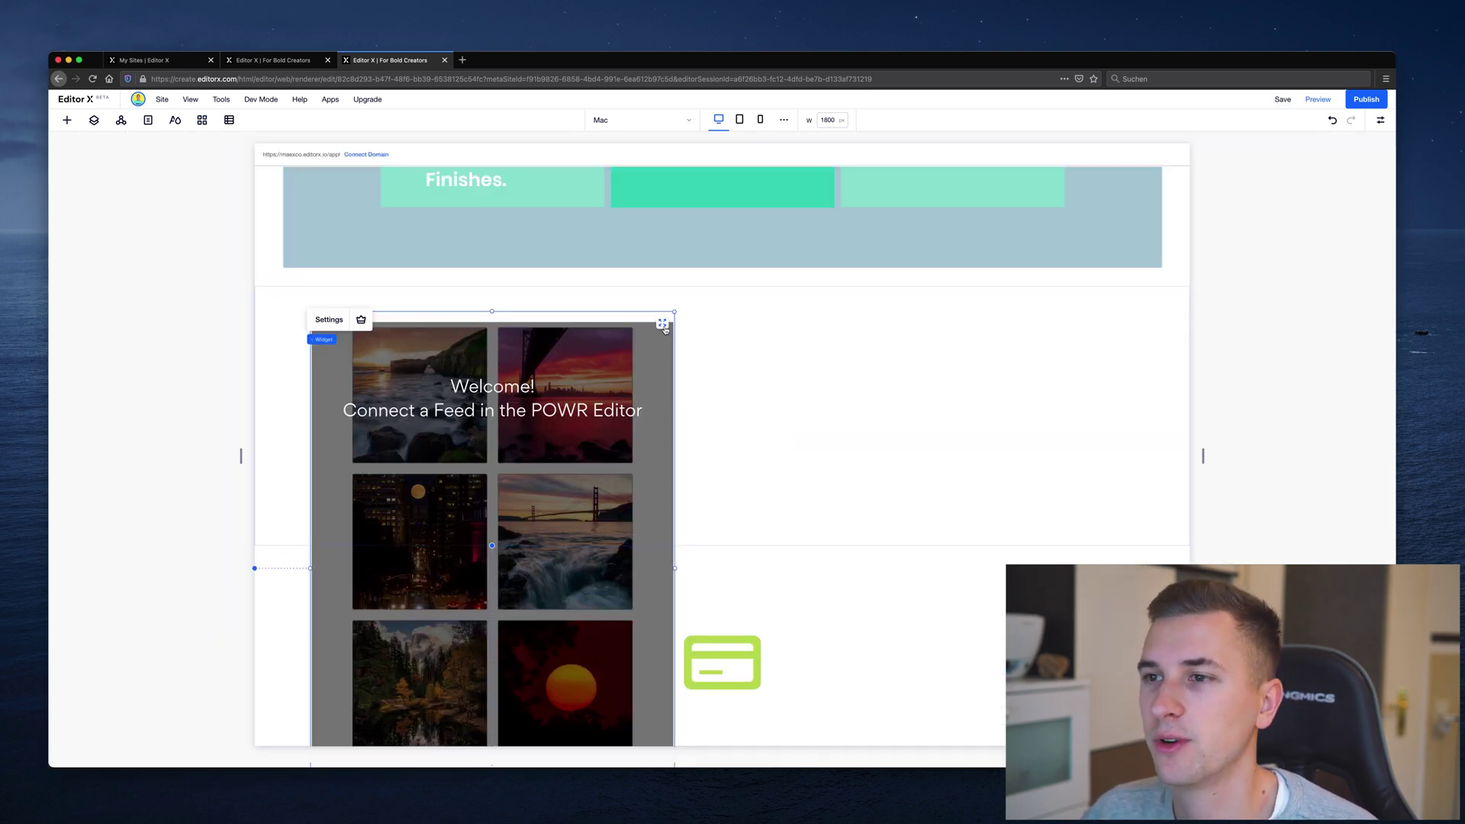
pyautogui.click(662, 324)
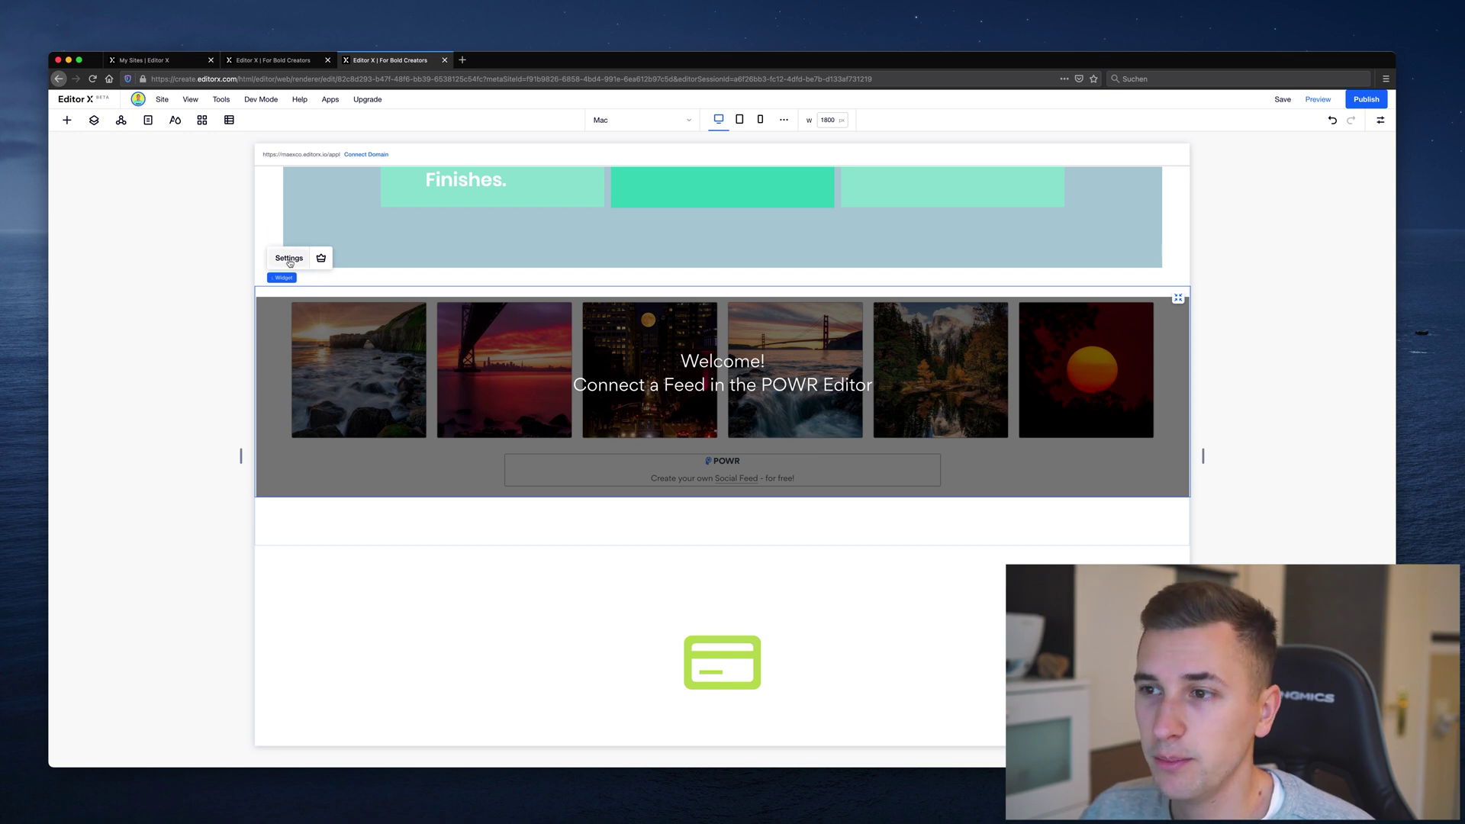
pyautogui.click(289, 259)
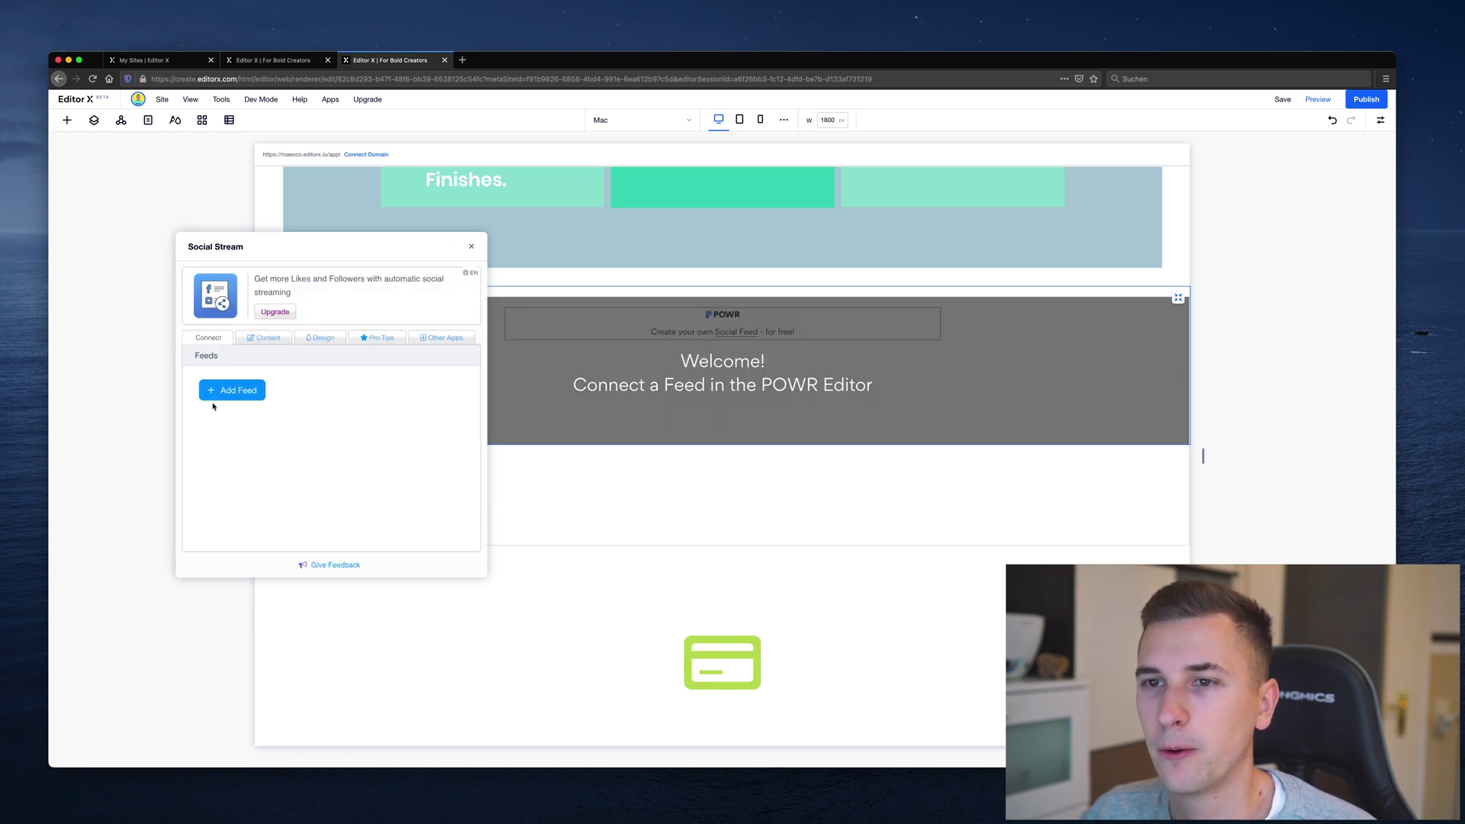
# Step: Add a feed by the Instagram account's username showing 6 posts, then close the settings
pyautogui.click(238, 391)
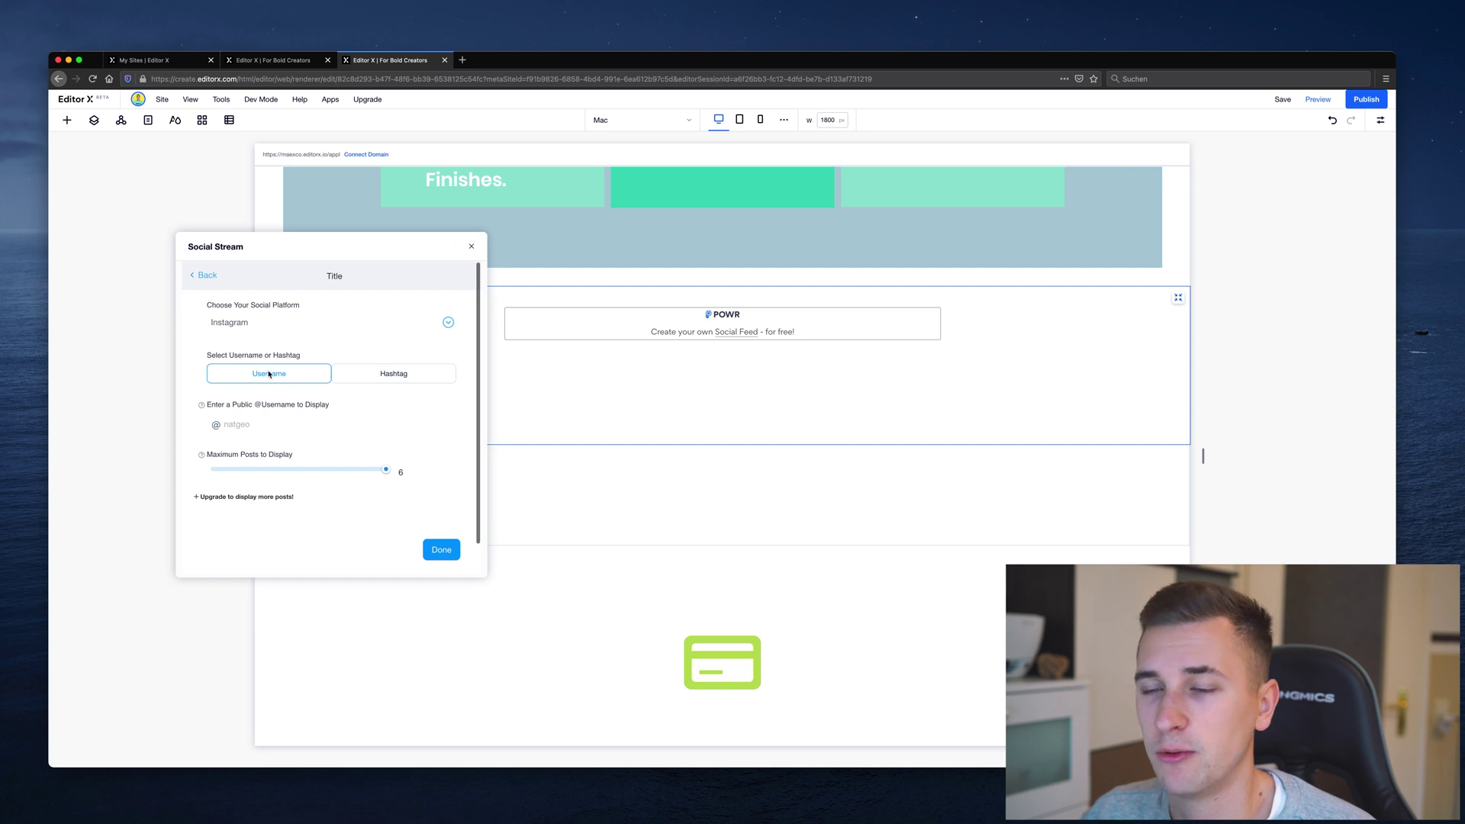
pyautogui.click(236, 424)
pyautogui.write('maex')
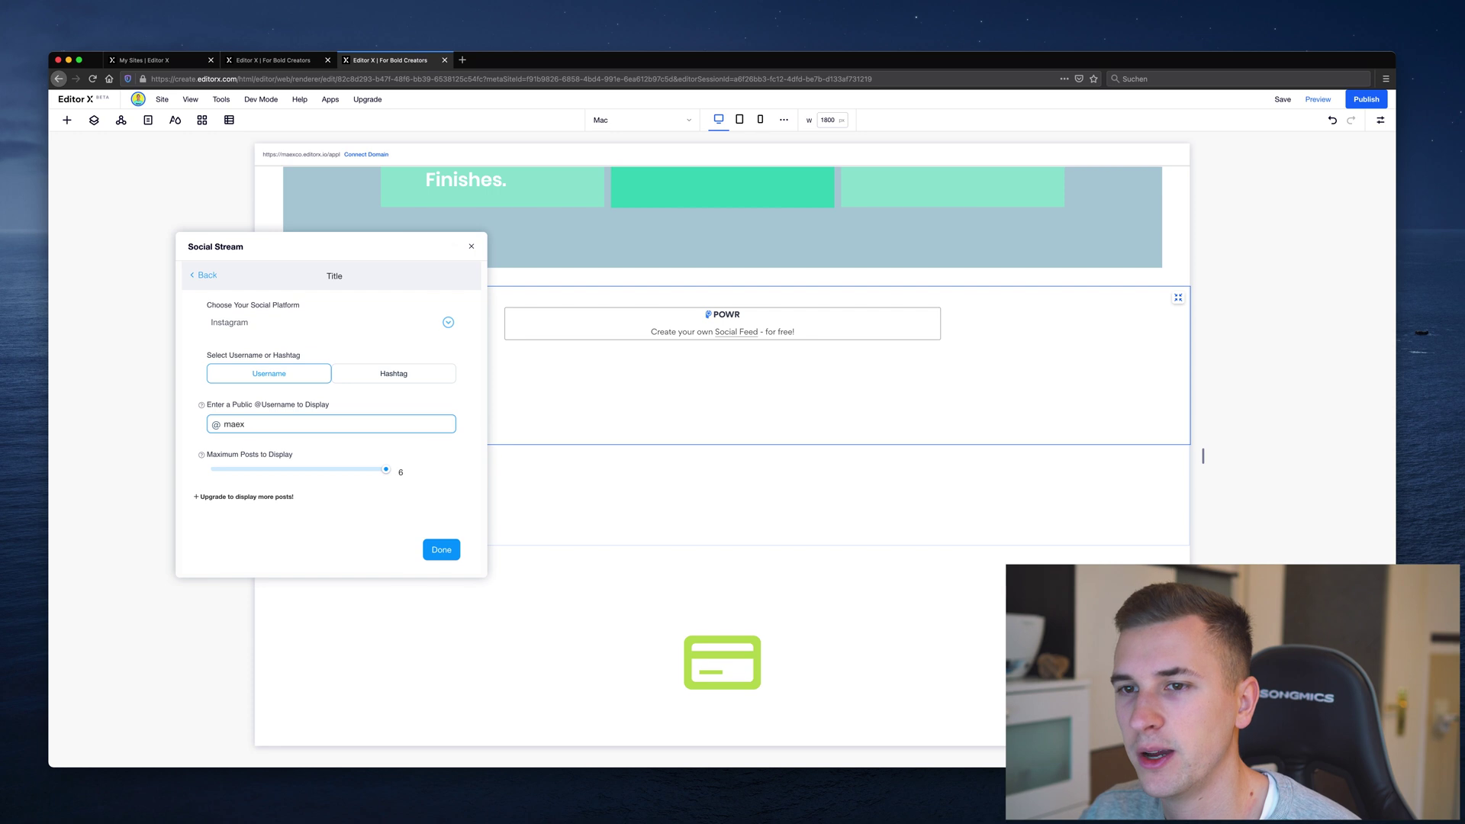
pyautogui.write('co')
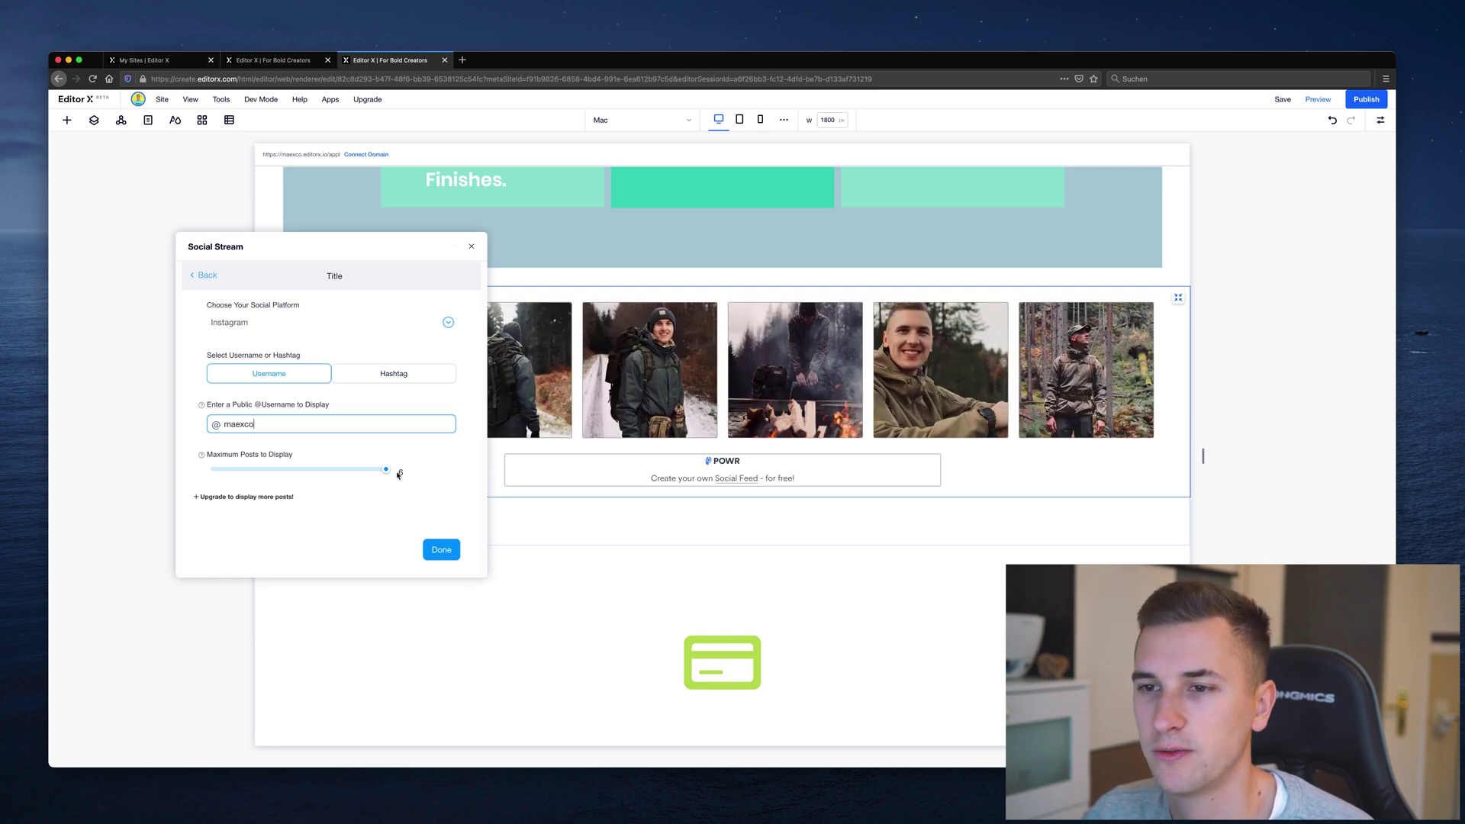
pyautogui.click(441, 551)
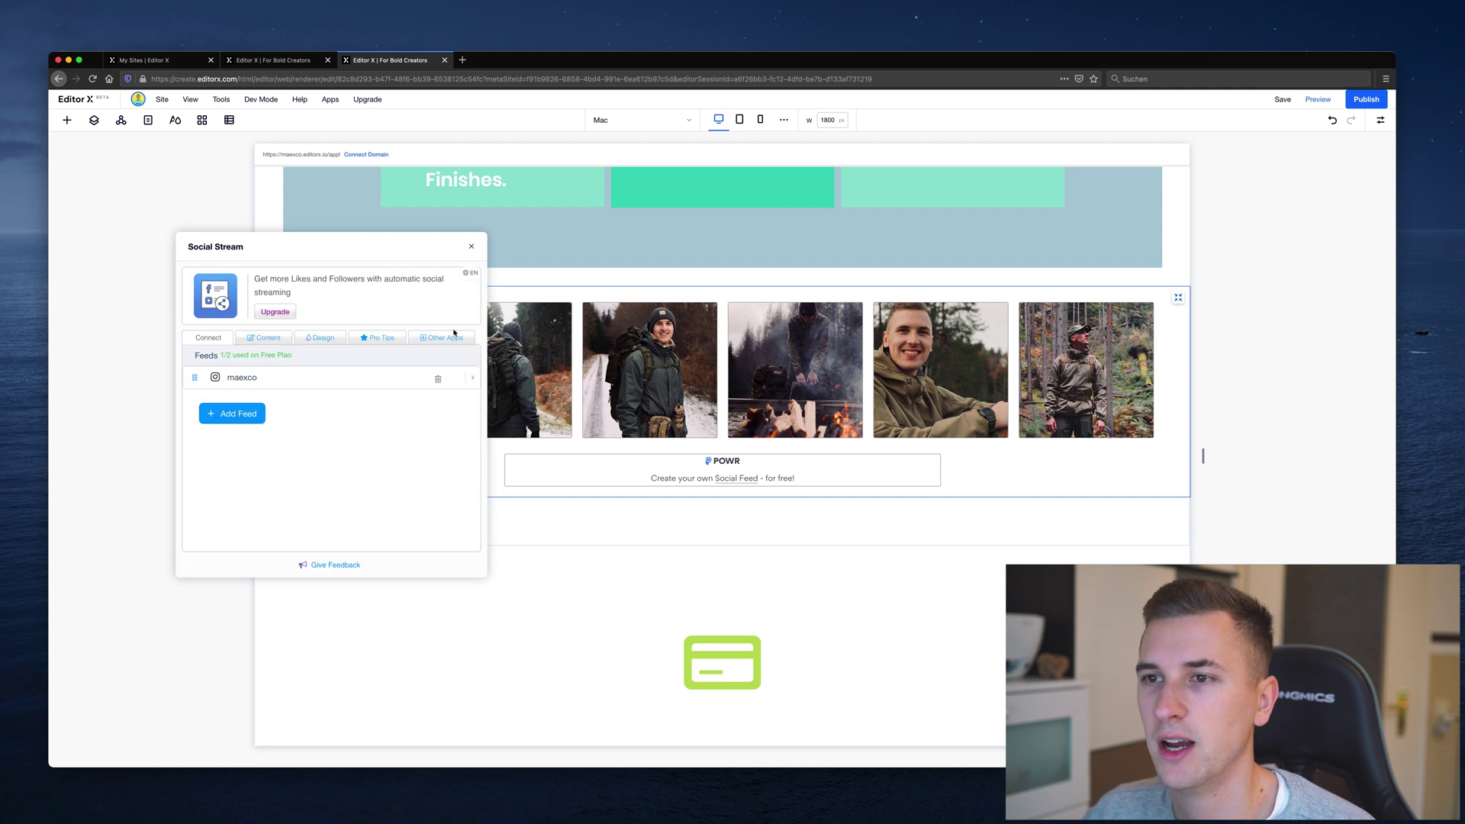
pyautogui.click(471, 246)
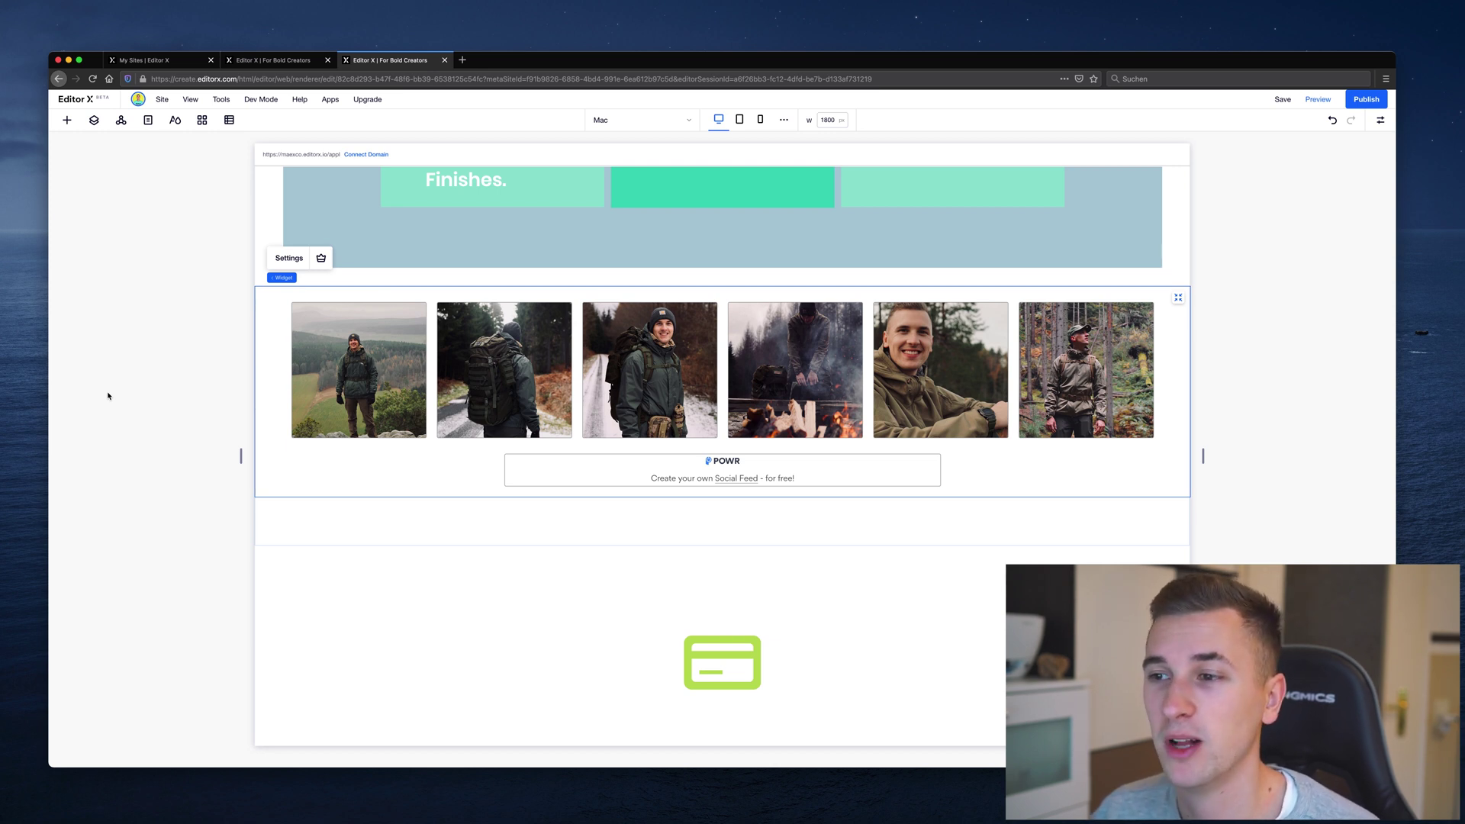
# Step: Scroll the iPhone landing page canvas back to the top
pyautogui.scroll(15, 108, 396)
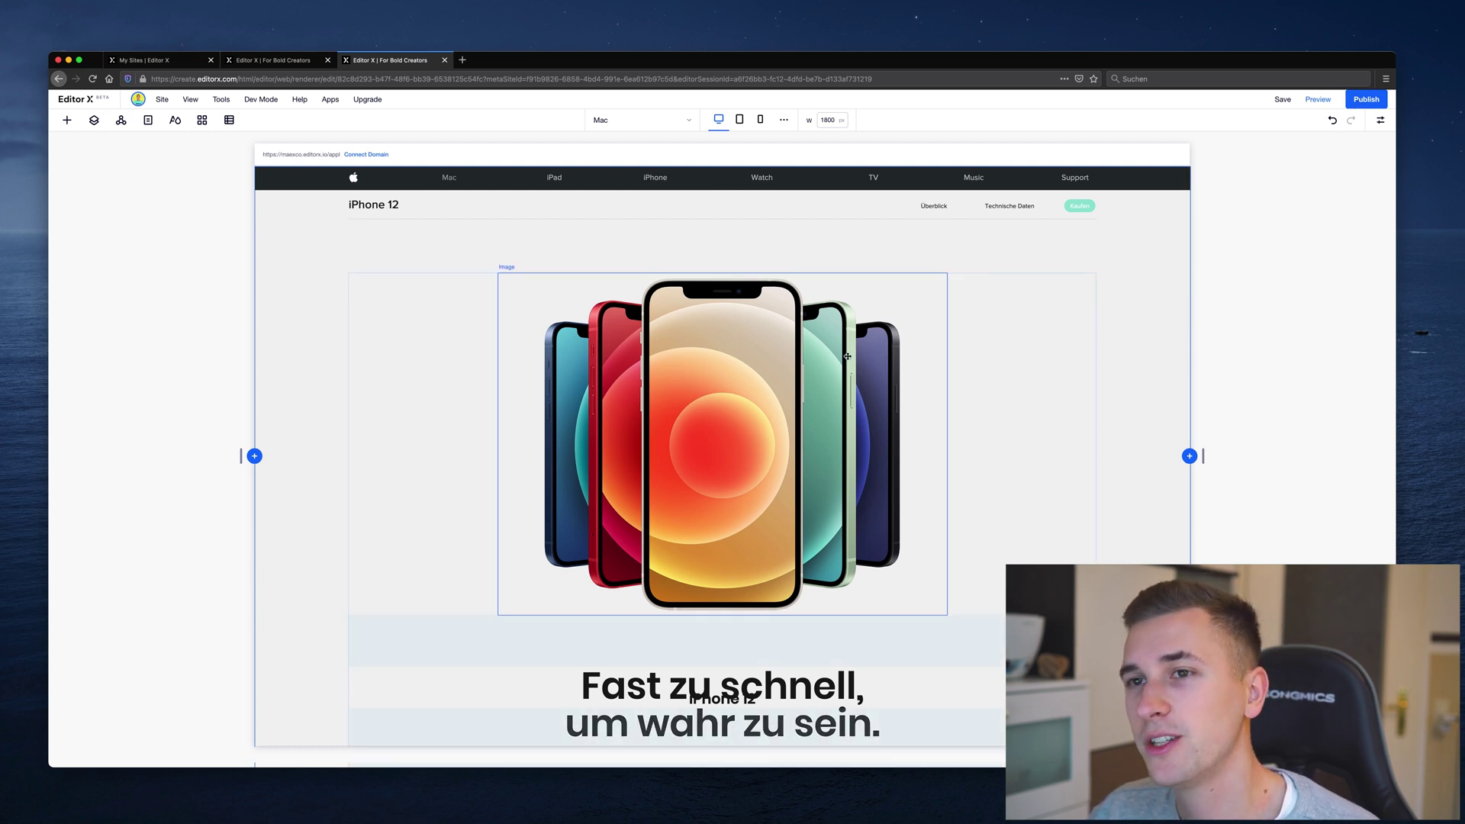
# Step: Switch to the blank logo site's editor, publish it, and dismiss the Congratulations dialog
pyautogui.click(273, 60)
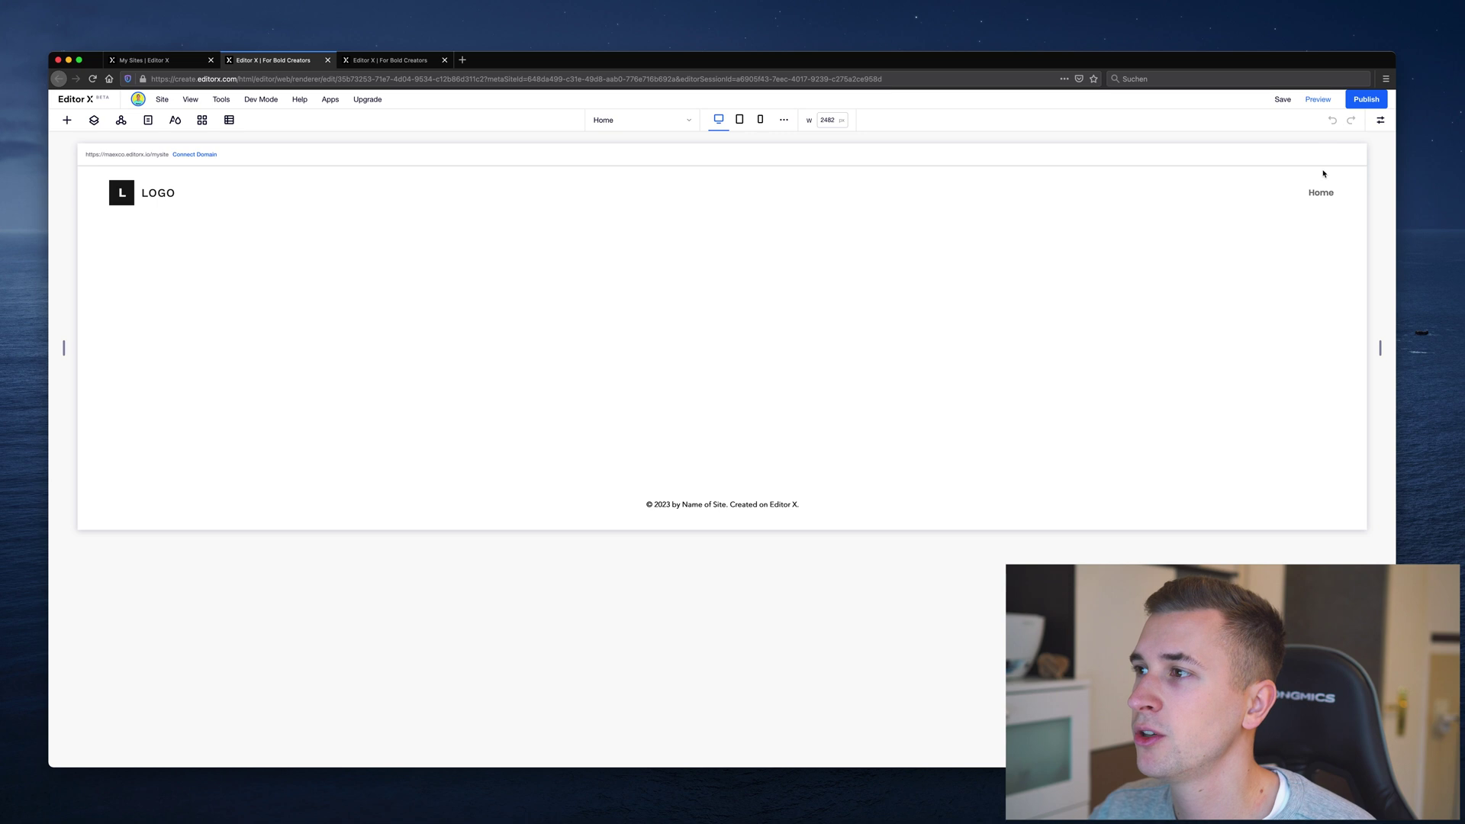
pyautogui.click(1365, 100)
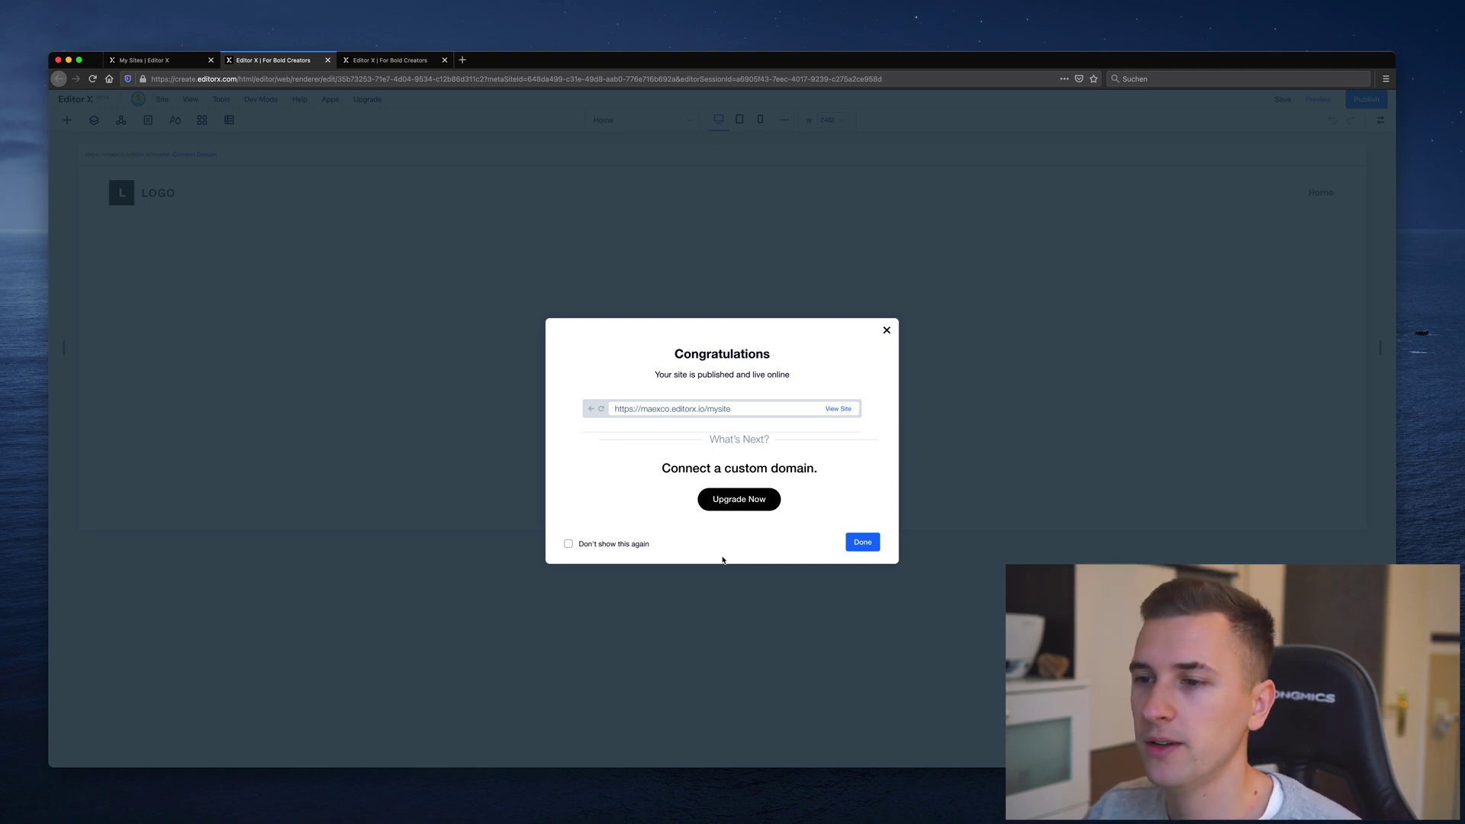
pyautogui.click(586, 546)
pyautogui.click(593, 550)
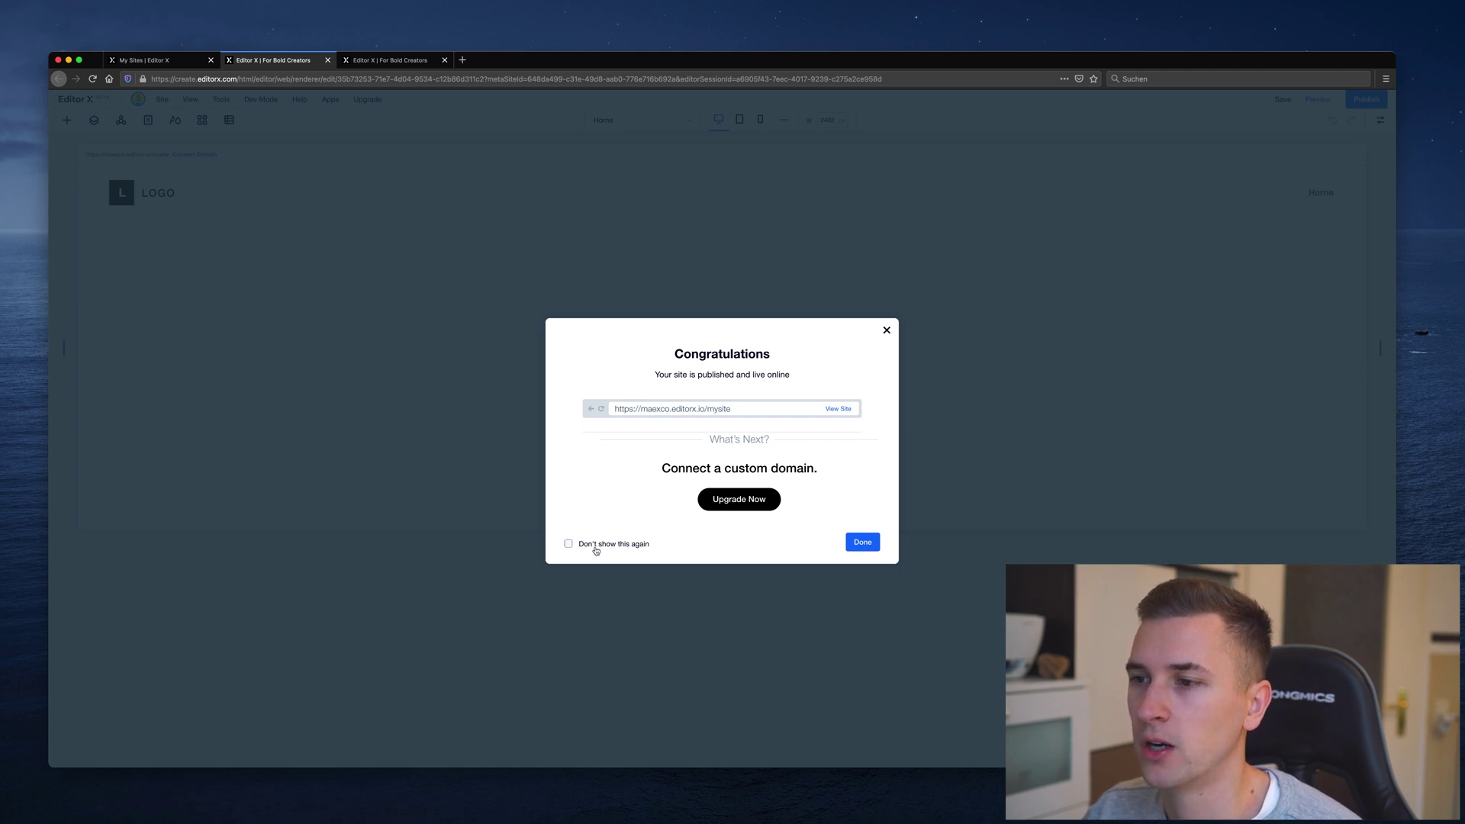
pyautogui.click(862, 542)
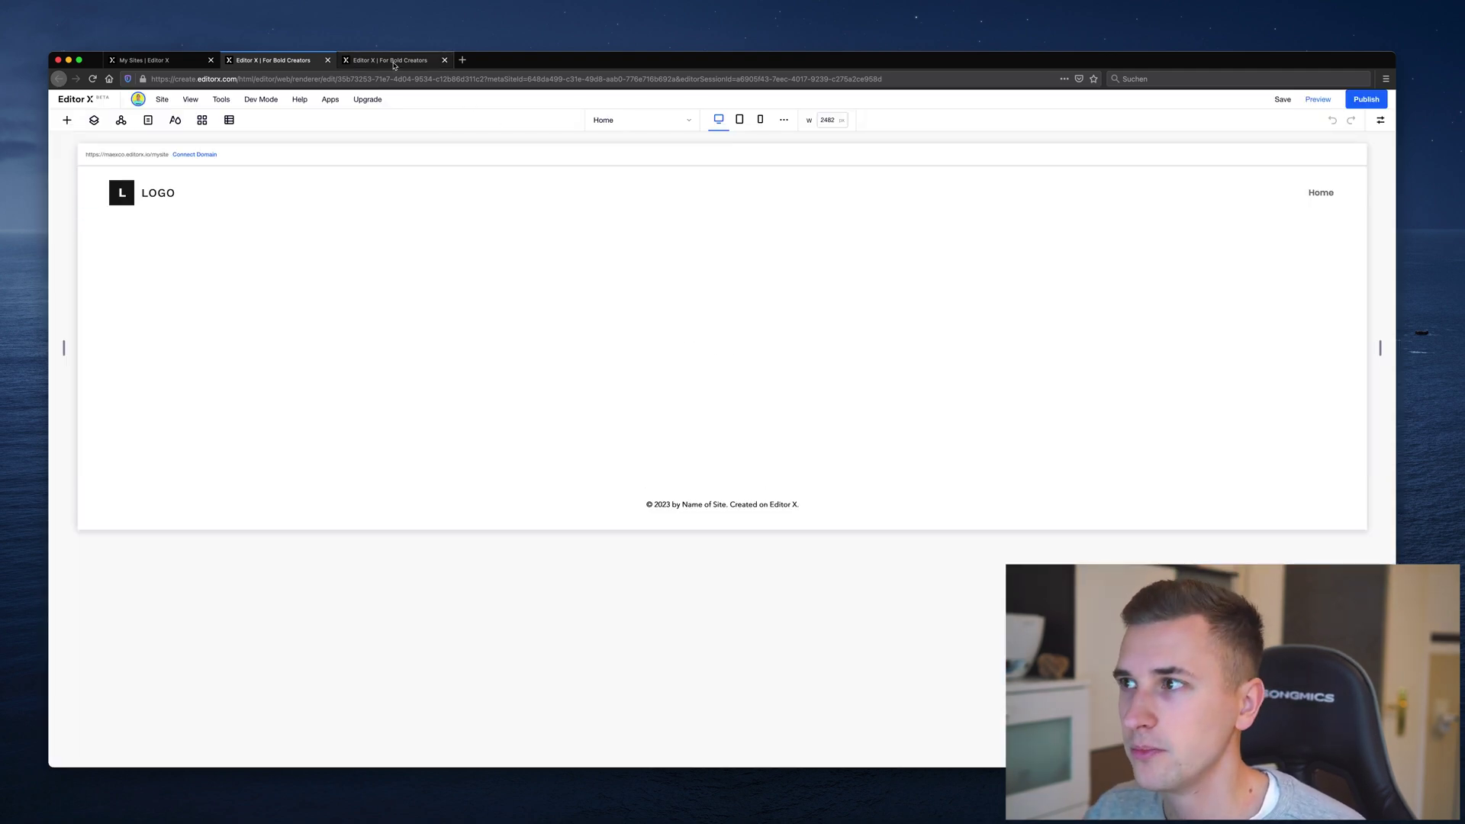
# Step: Republish the blank site and open its live version via View Site
pyautogui.click(1367, 101)
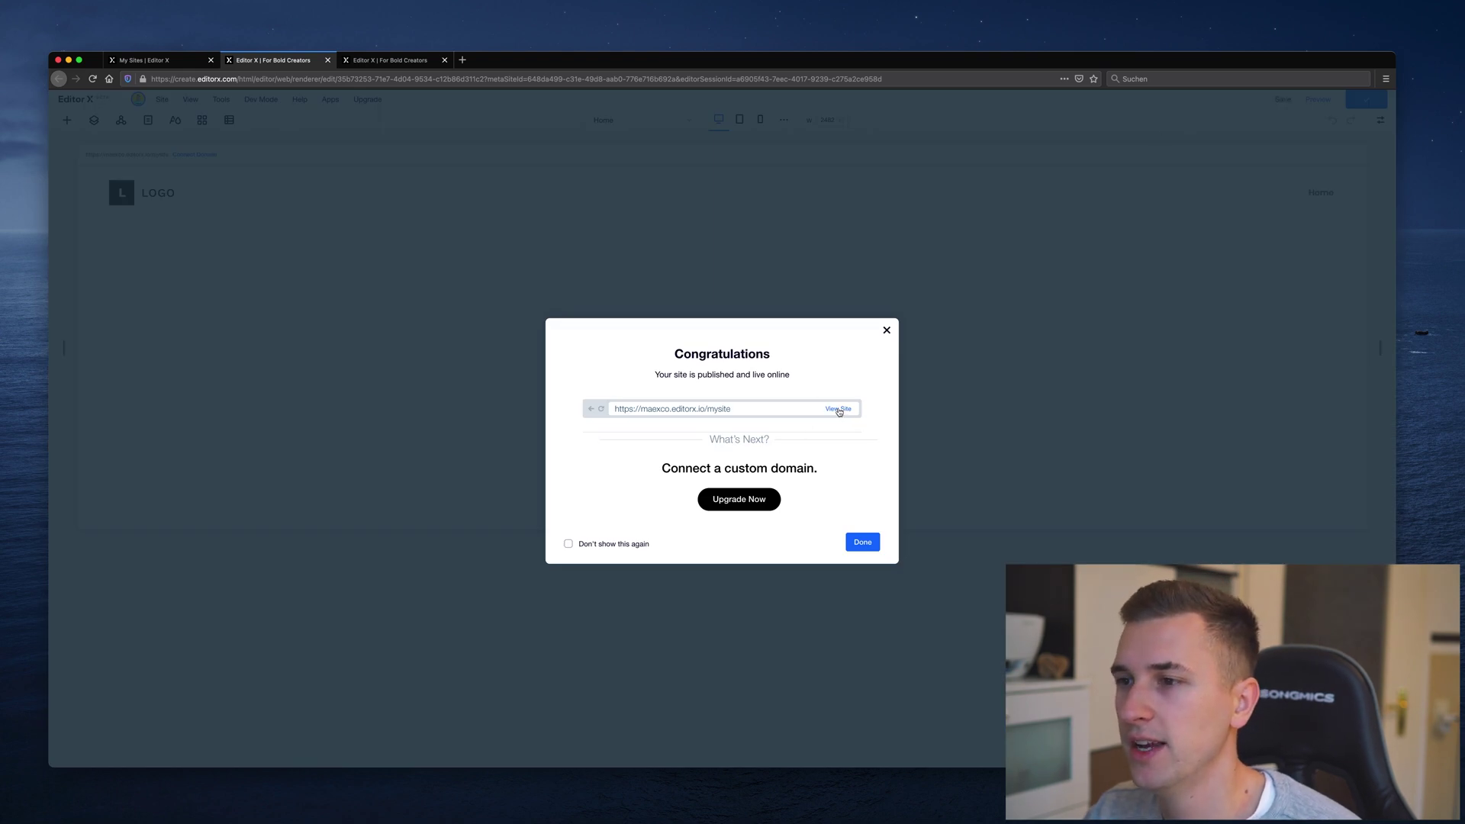
pyautogui.click(839, 409)
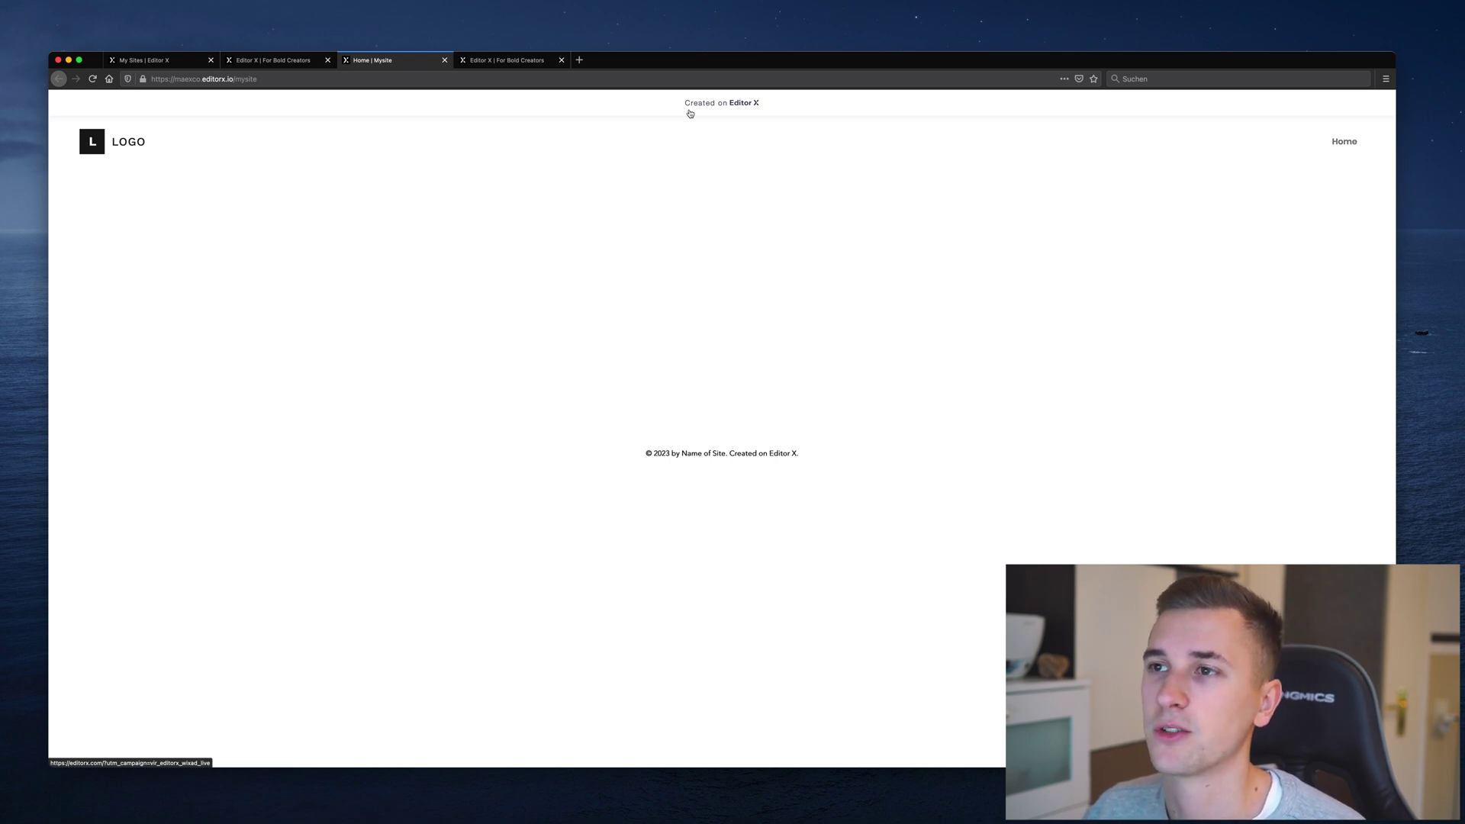
# Step: Publish the iPhone 12 landing page, check its live Instagram feed, then close that tab
pyautogui.hotkey('ctrl', 'Tab')
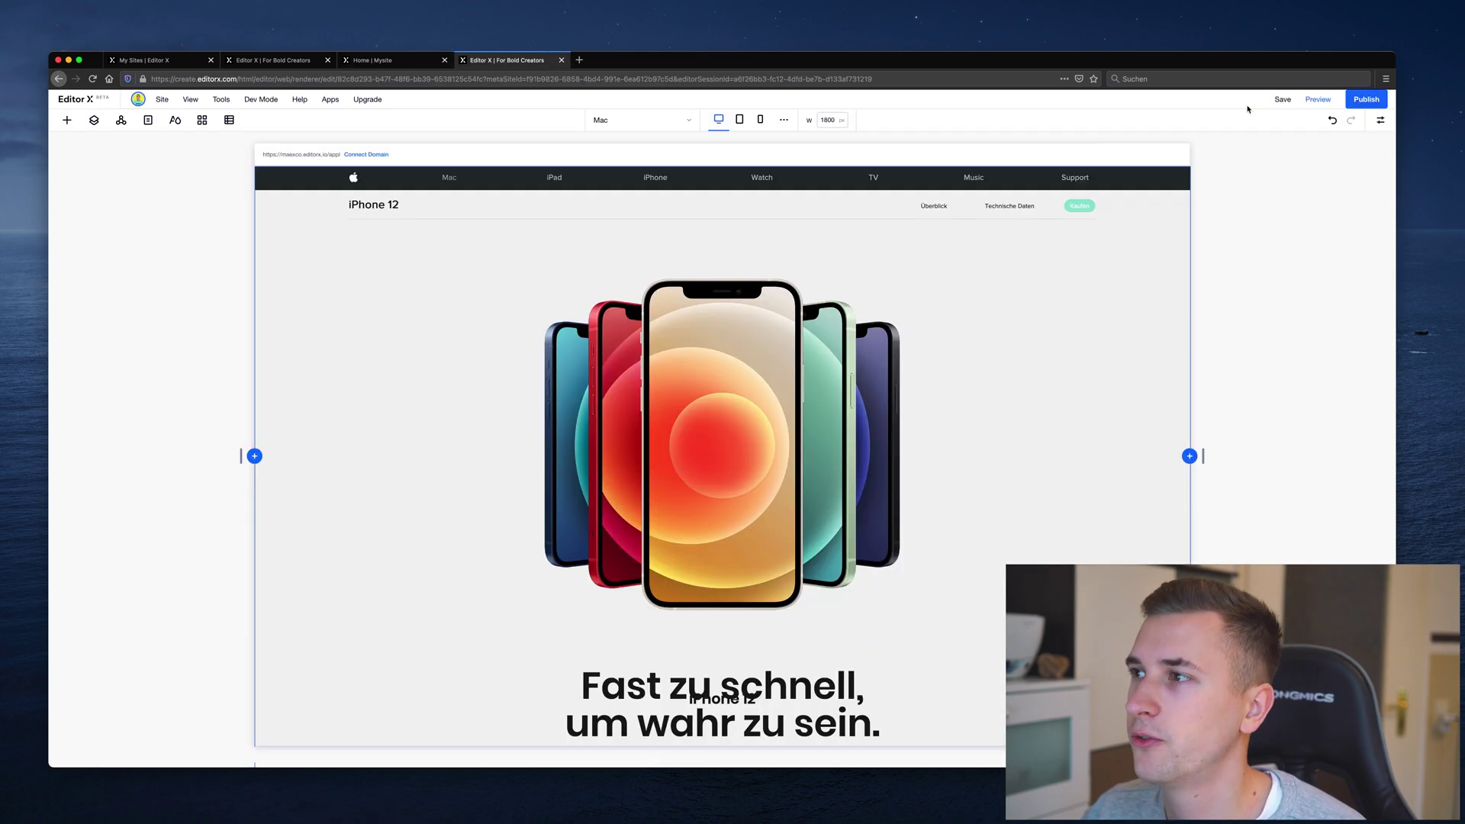
pyautogui.click(1365, 104)
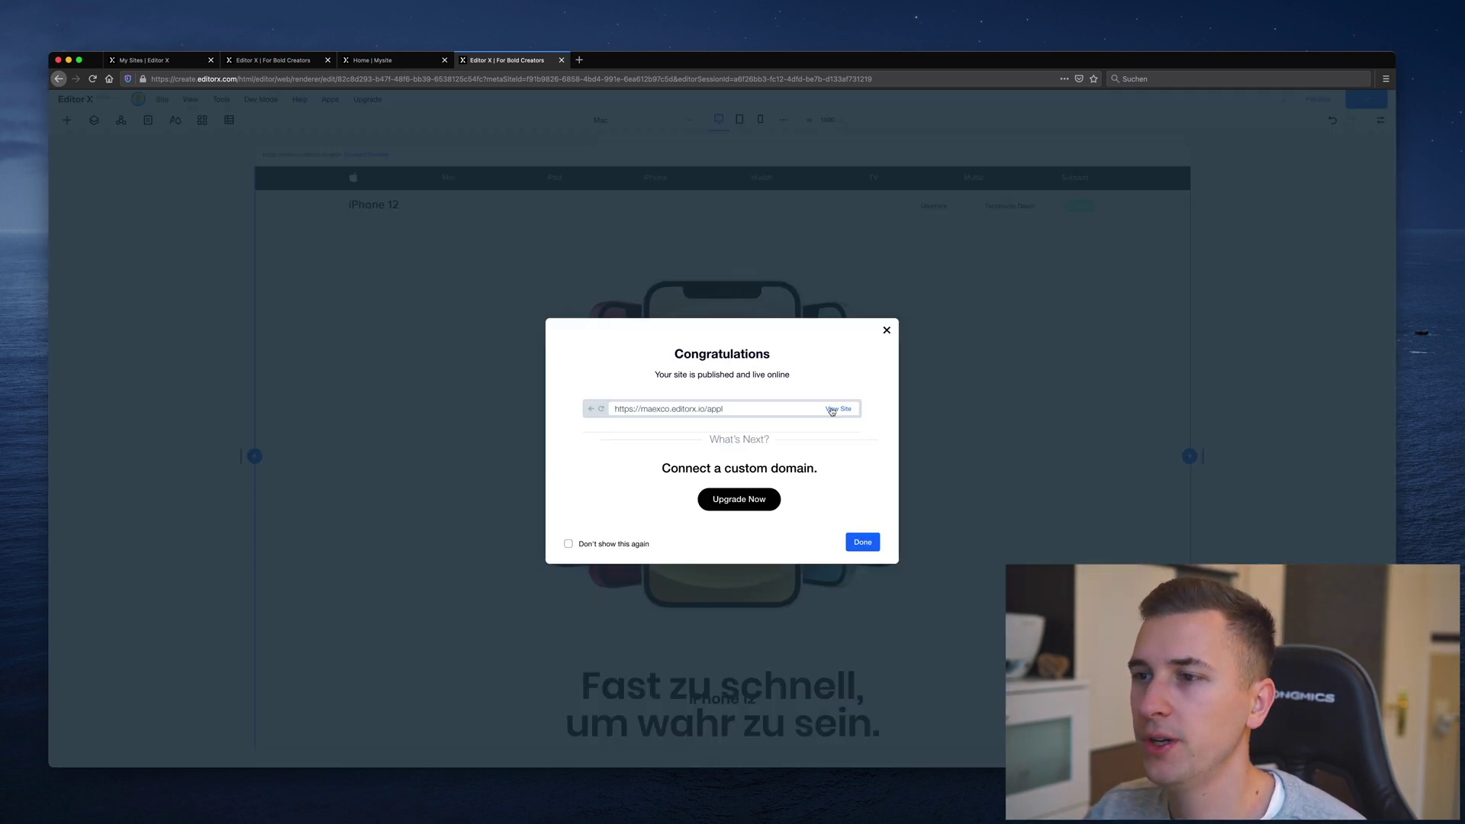
pyautogui.click(835, 409)
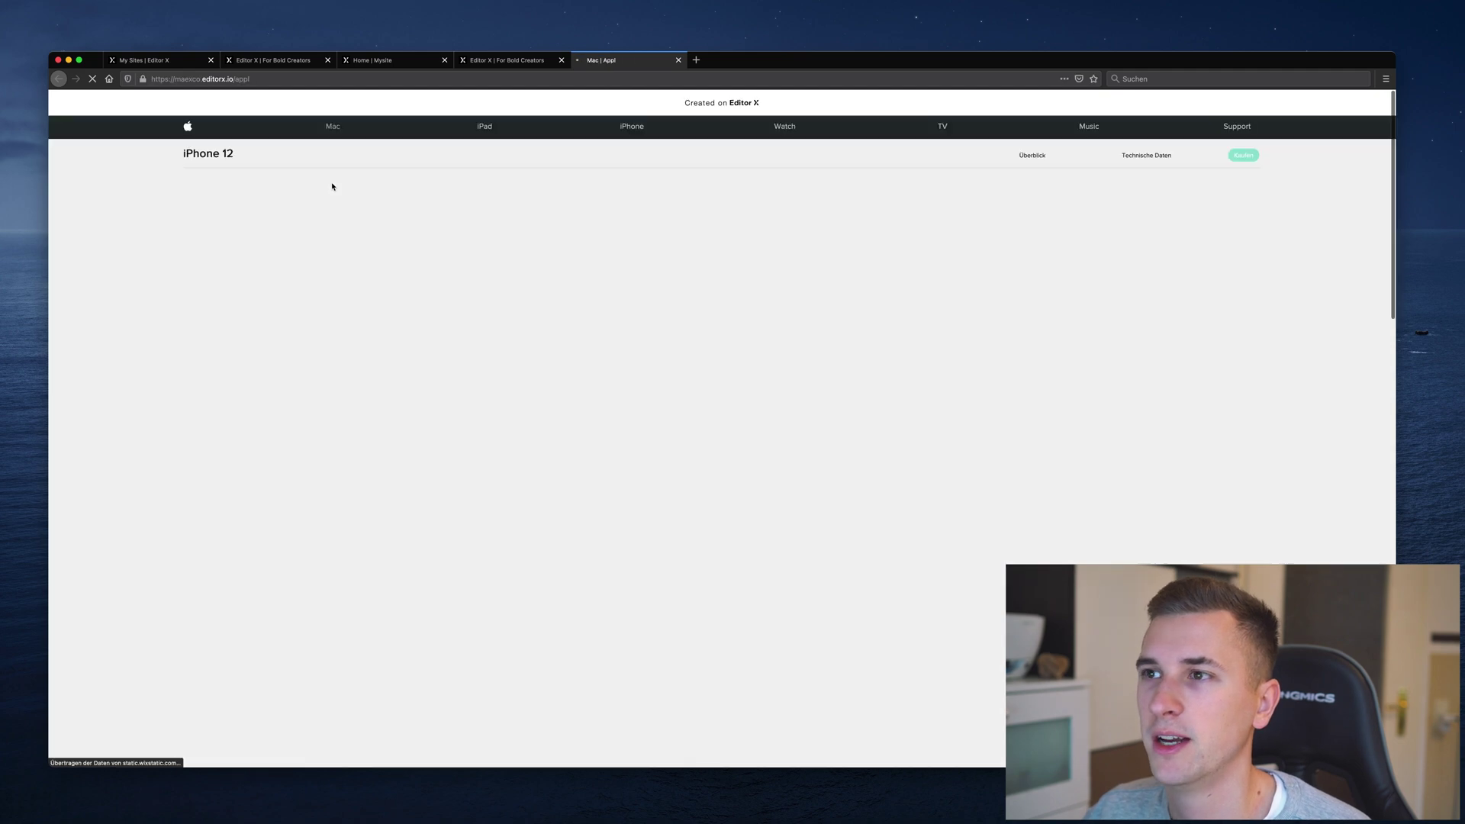
pyautogui.scroll(-10, 309, 309)
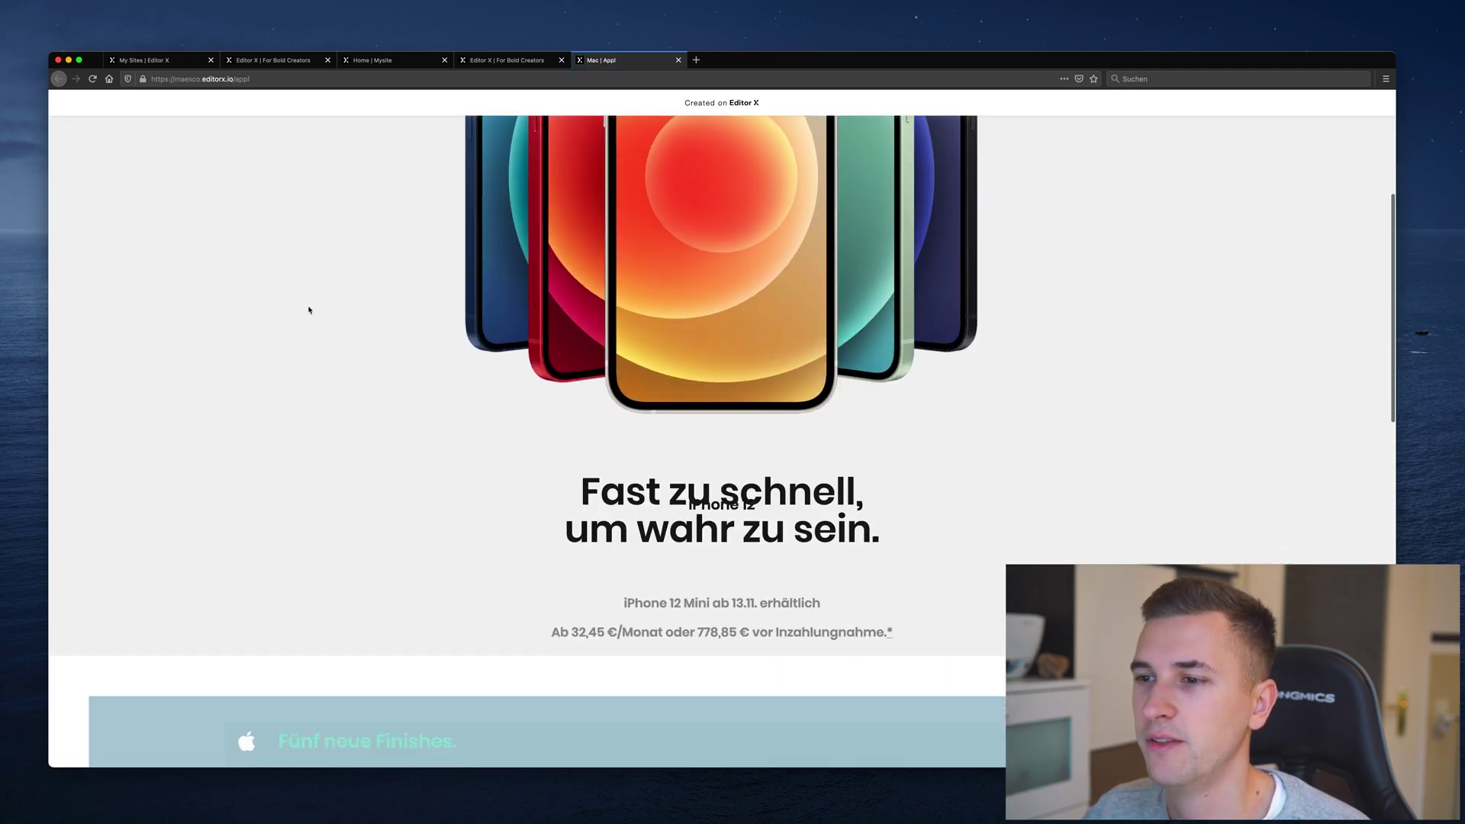
pyautogui.scroll(-7, 309, 309)
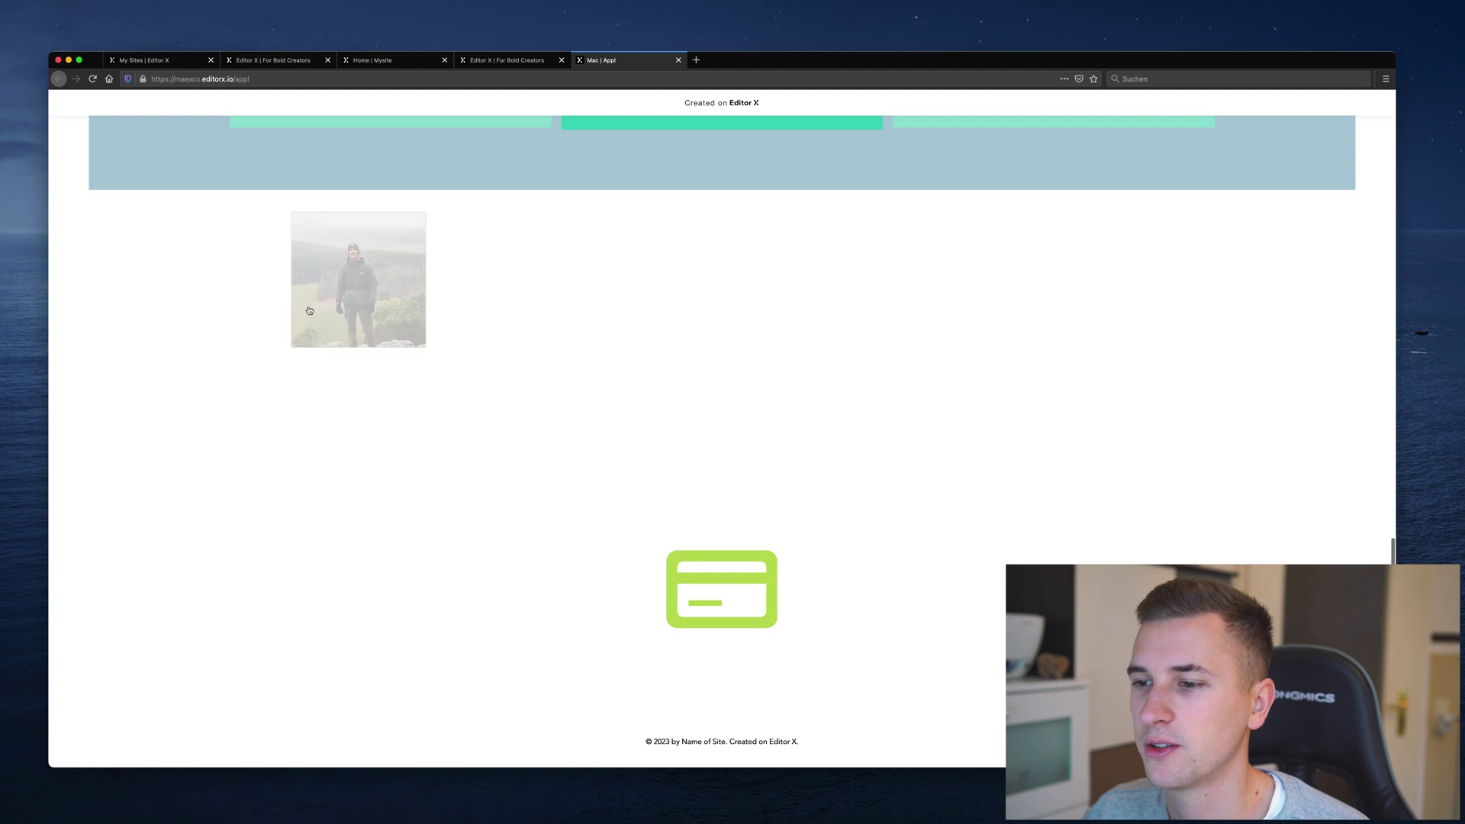
pyautogui.press('super+w')
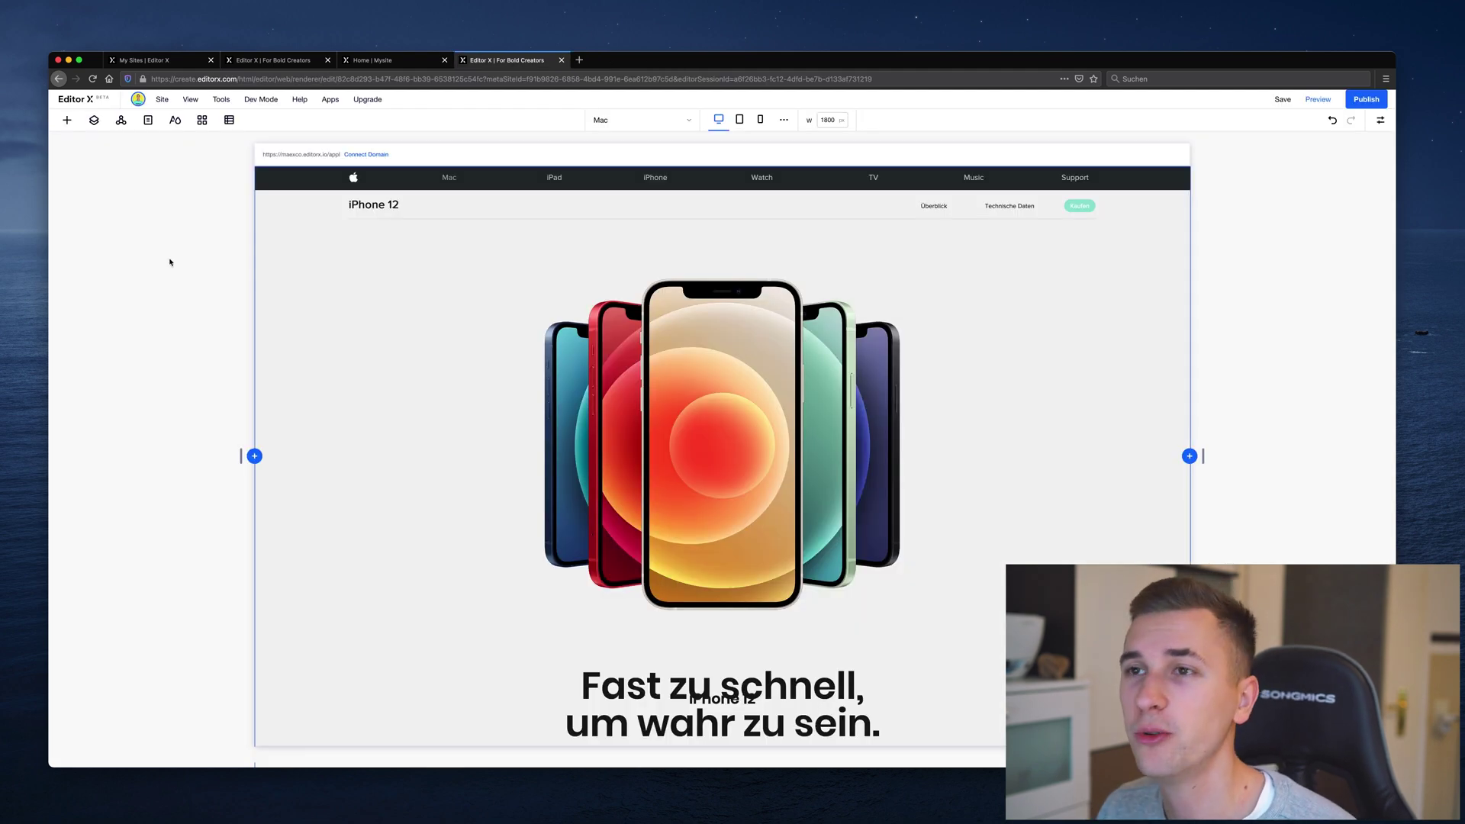